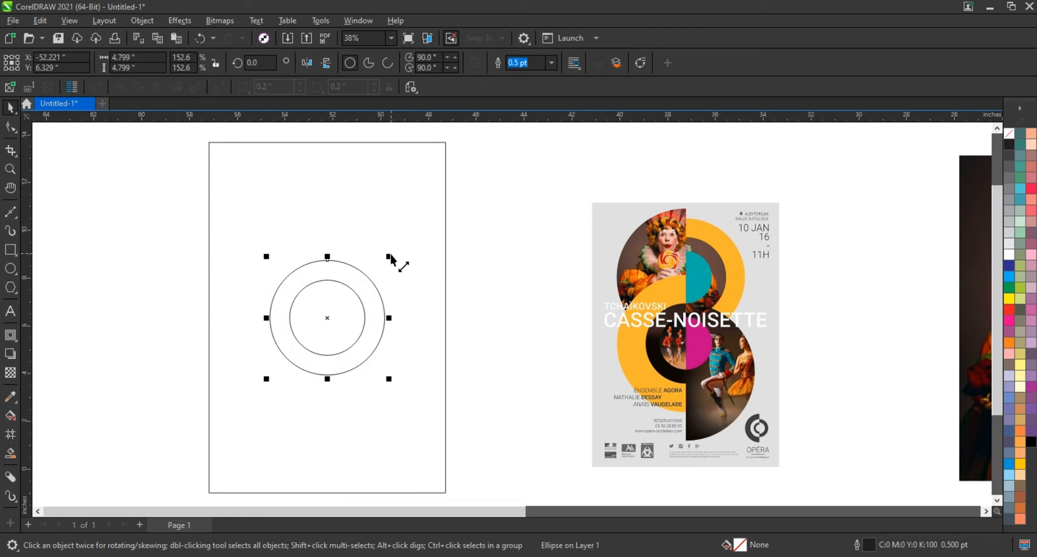
Add two larger concentric circles about 6.7 in and 8.05 in wide, and move all four circles to the upper part of the page.
left_click_drag(390, 258, 433, 221)
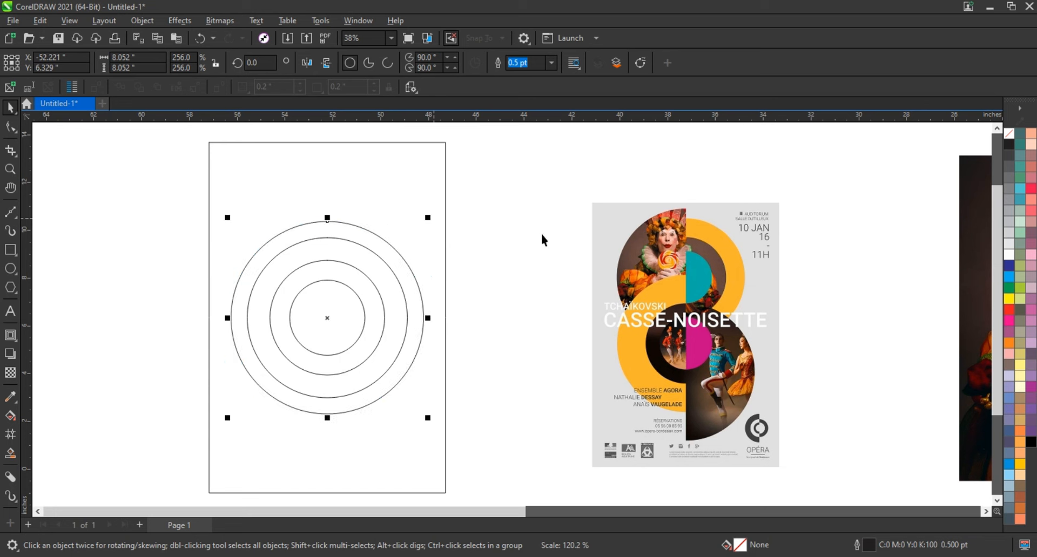
left_click(541, 235)
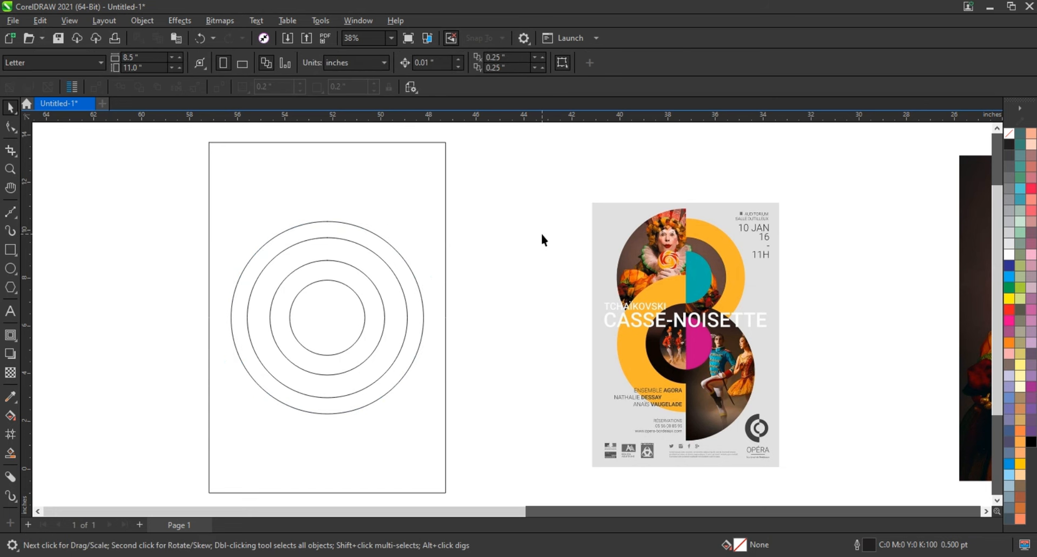
left_click_drag(491, 202, 213, 443)
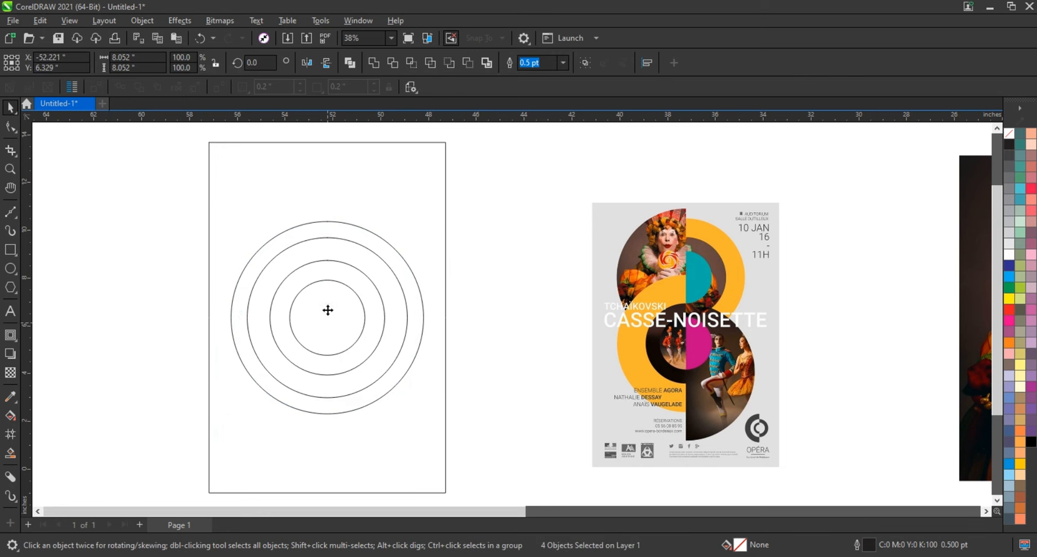
left_click_drag(328, 316, 327, 267)
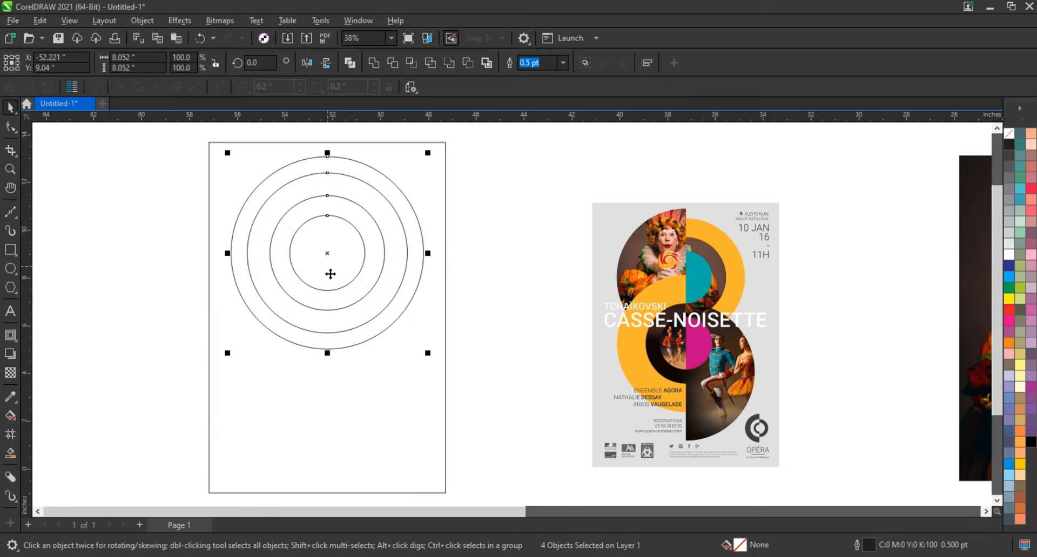
Duplicate the three inner circles straight down so they overlap the originals, and delete the largest circle of the copy.
left_click_drag(452, 165, 234, 338)
left_click_drag(327, 254, 318, 348)
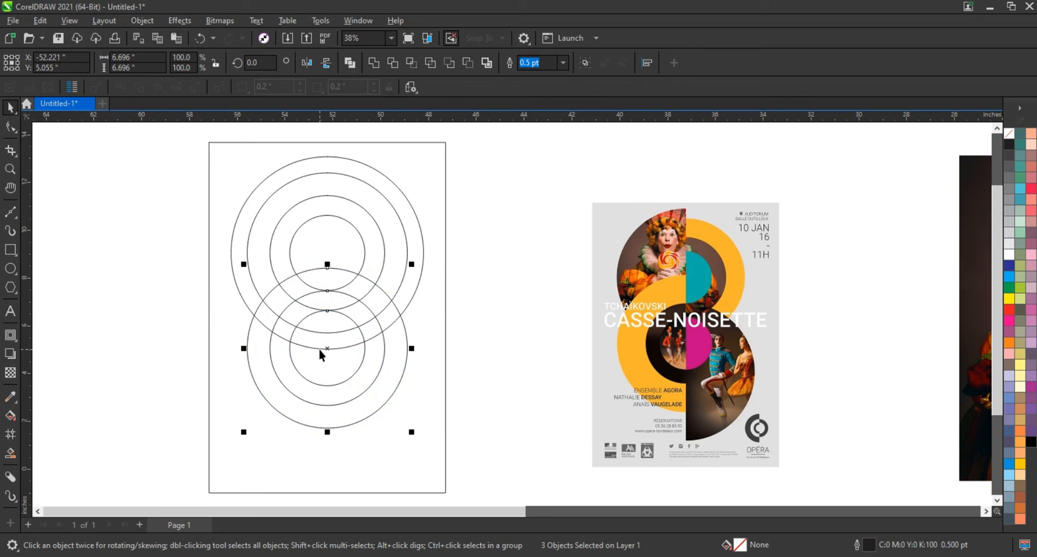
left_click(399, 313)
key("Delete")
Duplicate the outermost circle downward so it is concentric with the lower pair of circles.
left_click(424, 247)
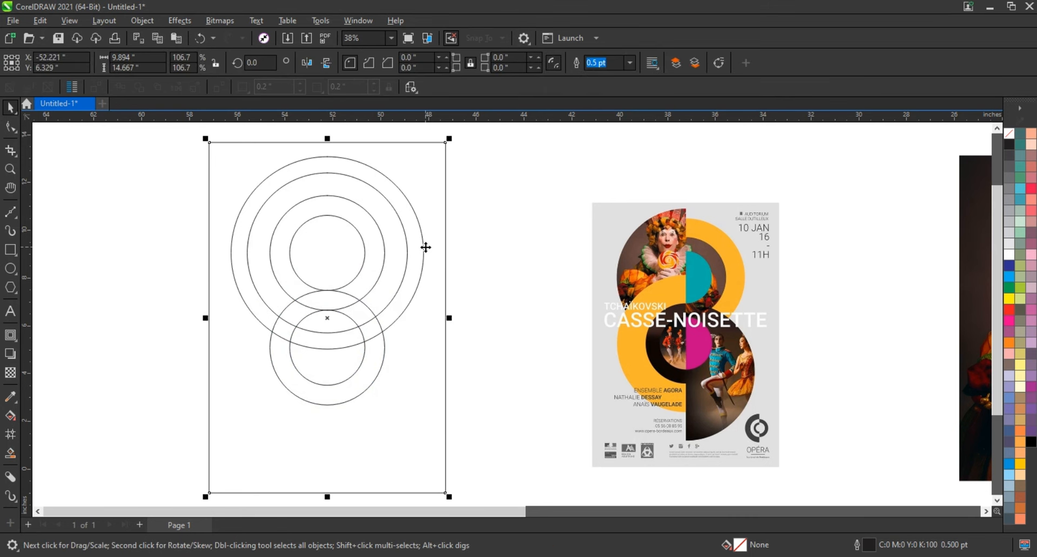
left_click(416, 247)
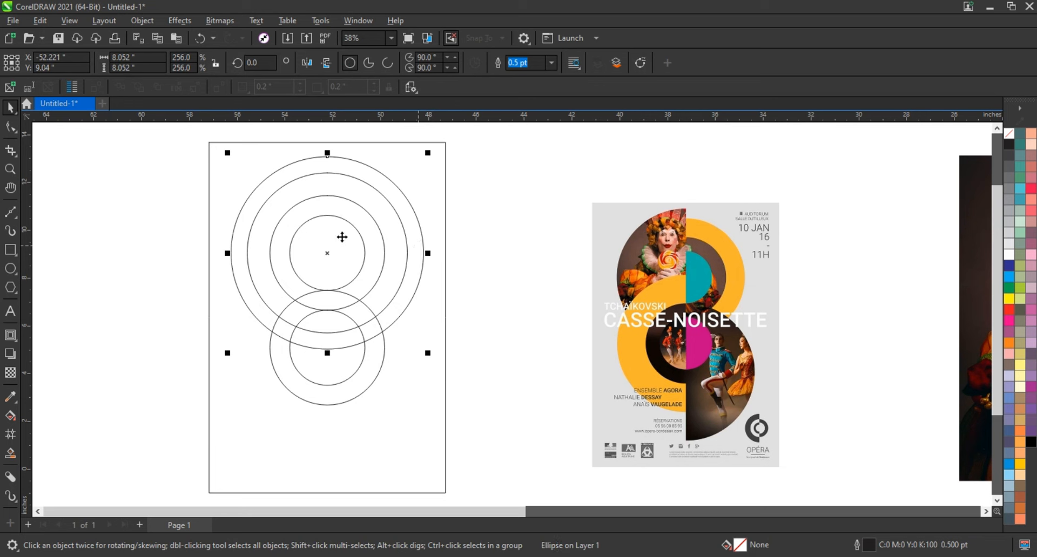
left_click(372, 391, "shift")
key("e")
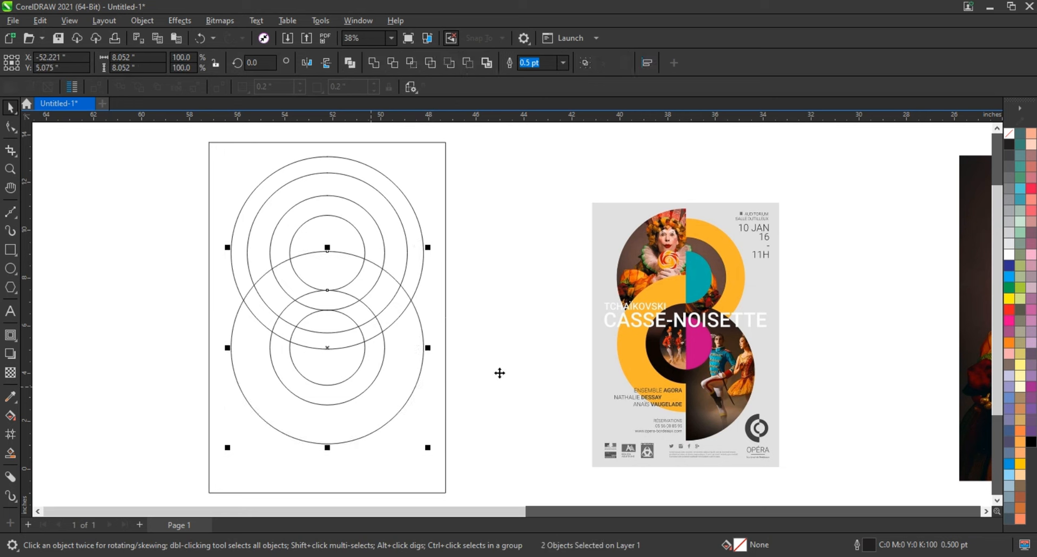
left_click(528, 358)
left_click(375, 414)
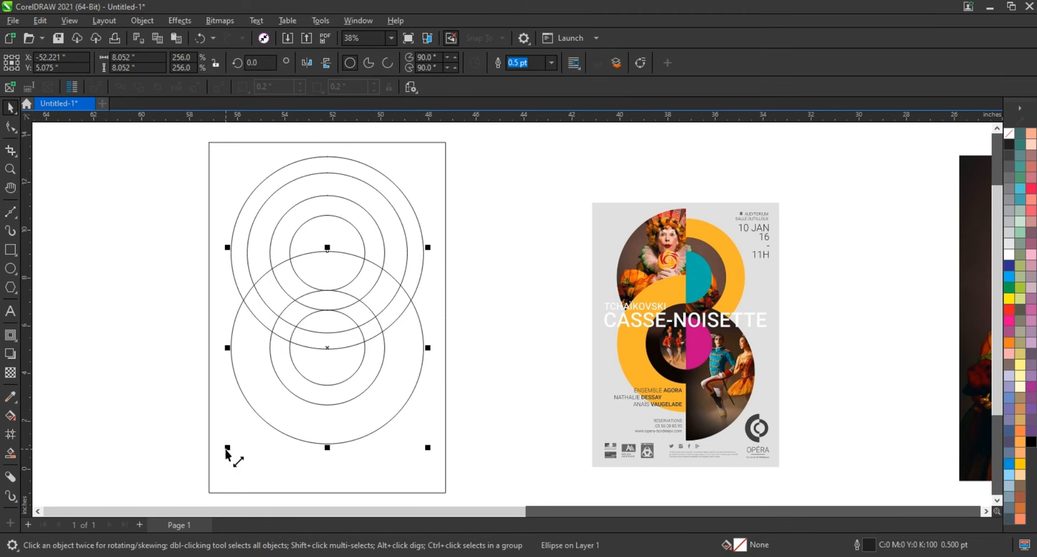
left_click(219, 402)
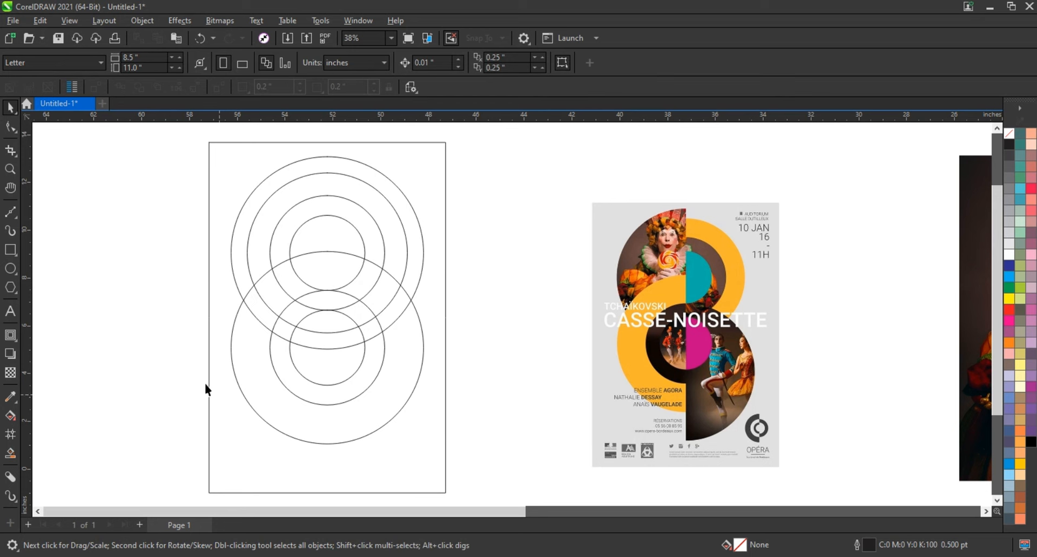
Draw a straight vertical line beside the page with the Freehand tool and lengthen it to about 14.9 in.
left_click(17, 217)
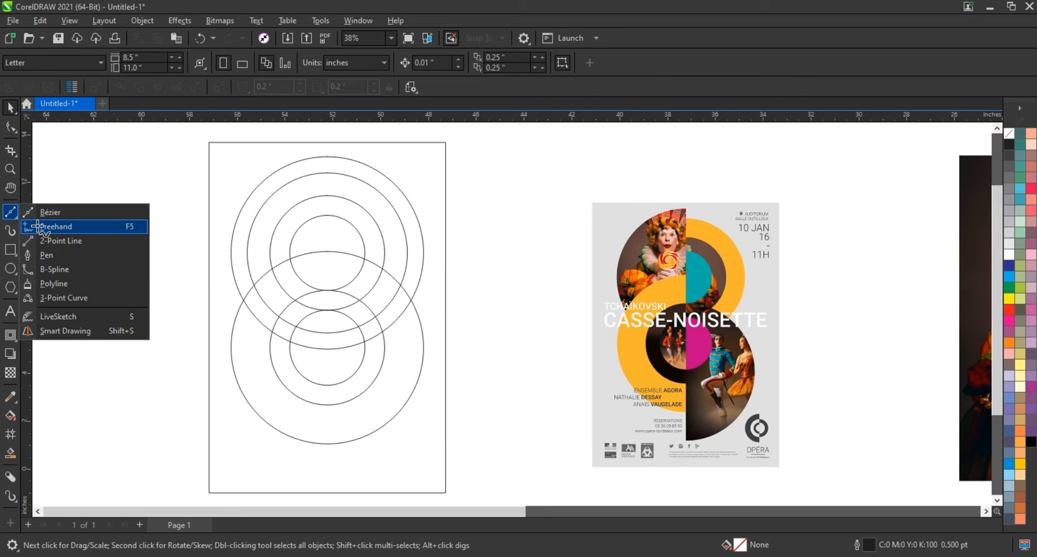
left_click(48, 226)
left_click(112, 178)
left_click(112, 471)
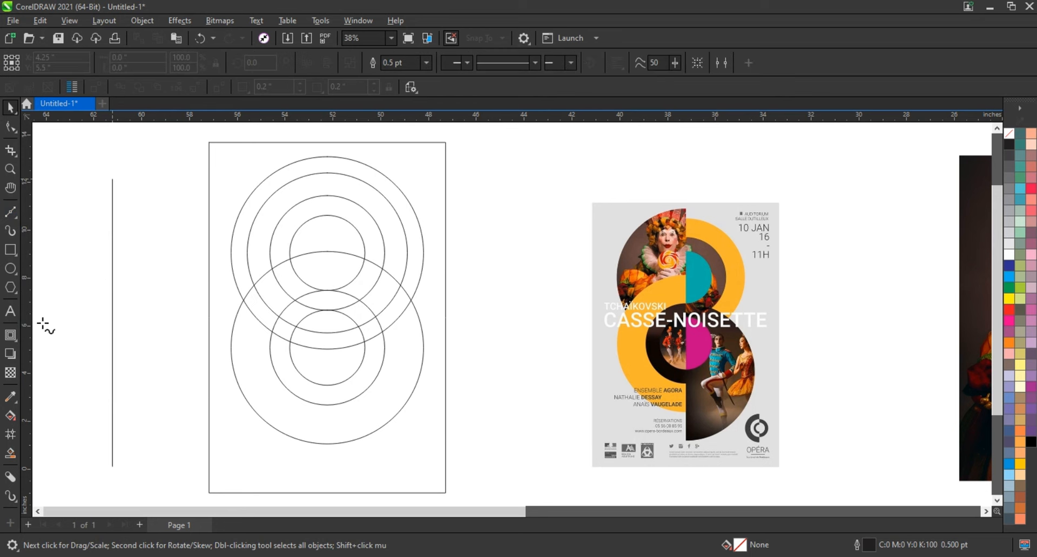
left_click(7, 113)
left_click_drag(112, 173, 112, 139)
Centre the vertical line horizontally on the circles and extend its upper end slightly past the page edge.
left_click(332, 215, "shift")
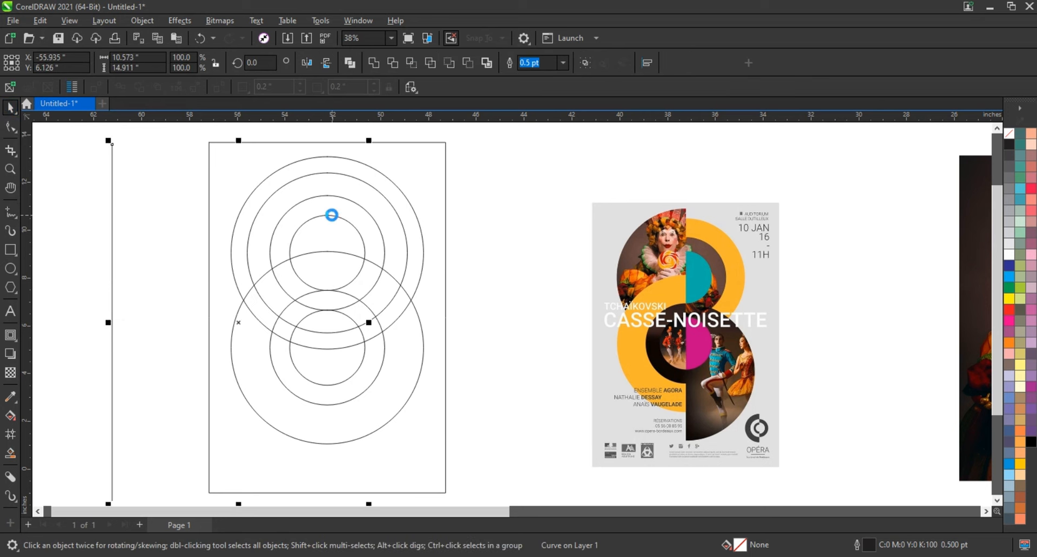
key("c")
key("e")
key("ctrl+z")
left_click(174, 268)
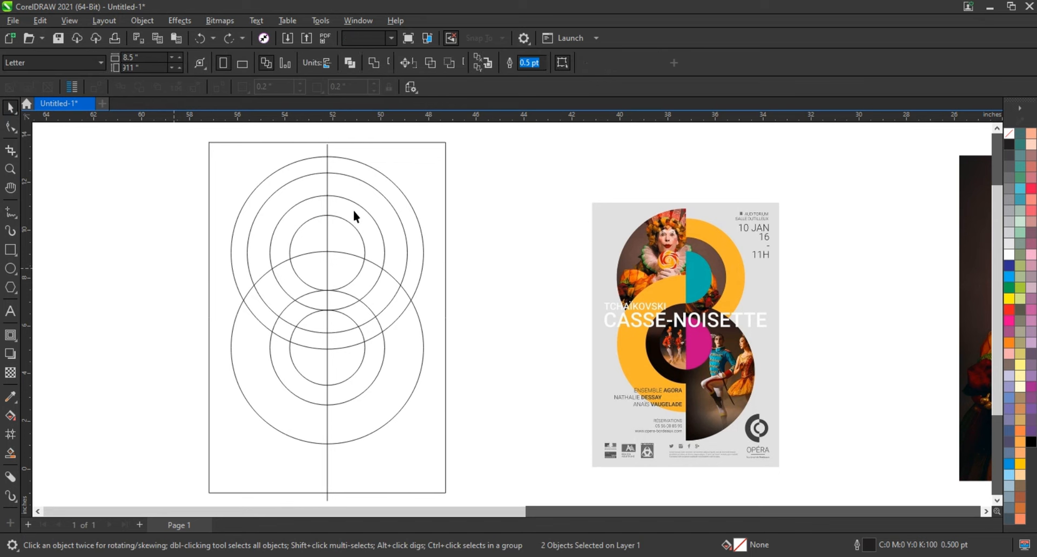
left_click(328, 152)
left_click_drag(329, 145, 335, 137)
left_click(485, 269)
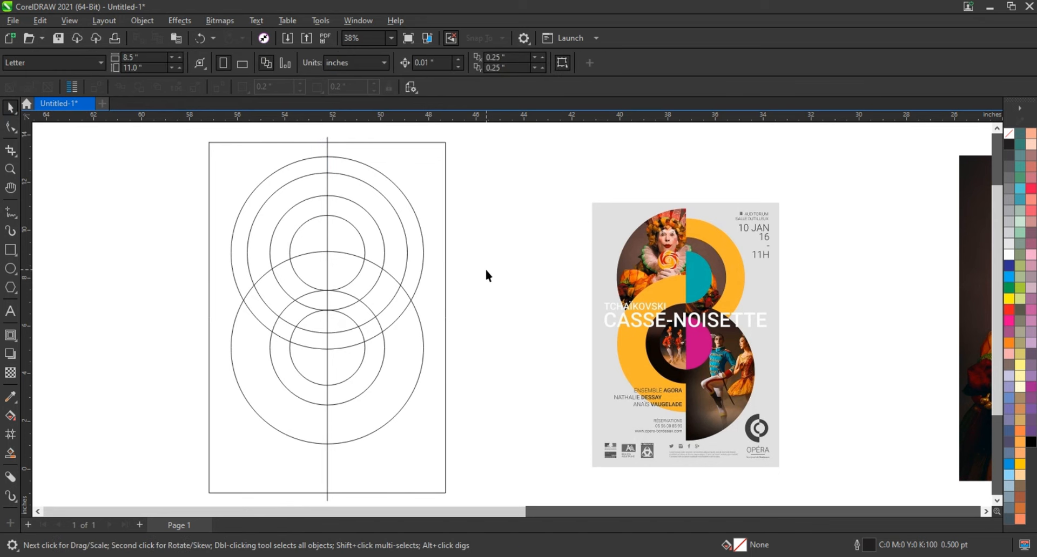
Smart-fill the right half of the upper innermost circle and recolour it with the teal (#00B3AA) sampled from the reference poster.
left_click(13, 457)
left_click(349, 261)
key("space")
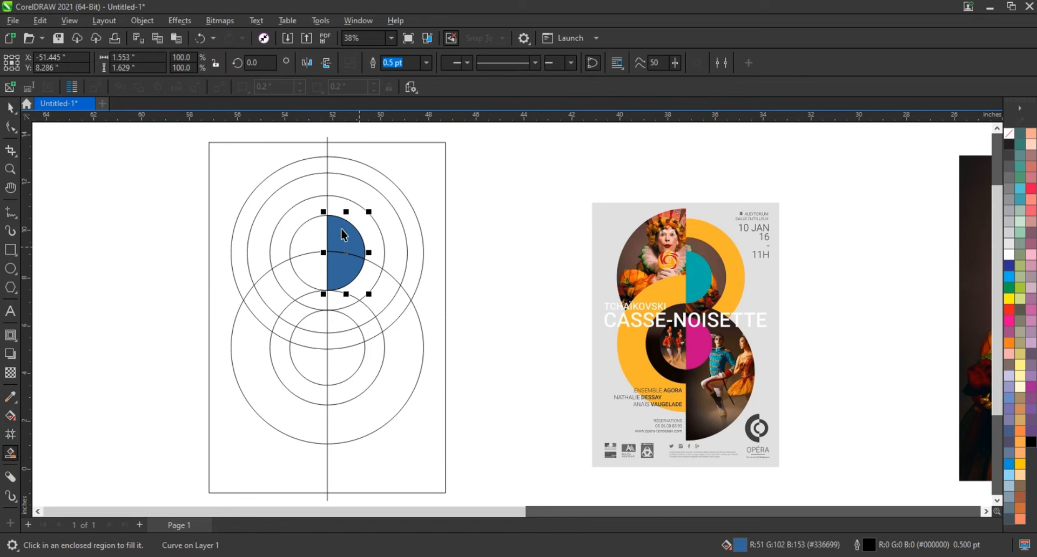
left_click(11, 394)
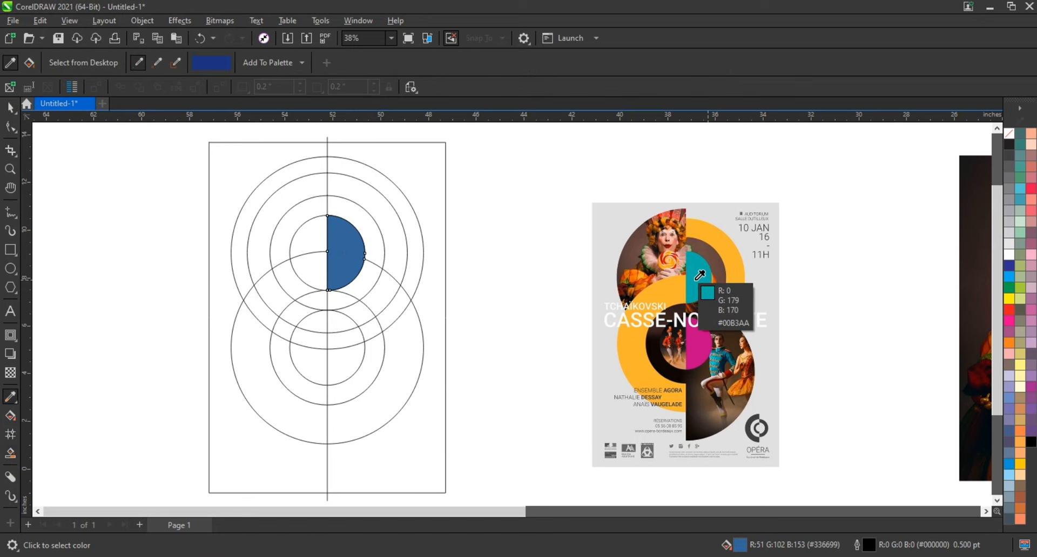
left_click(700, 276)
left_click(349, 260)
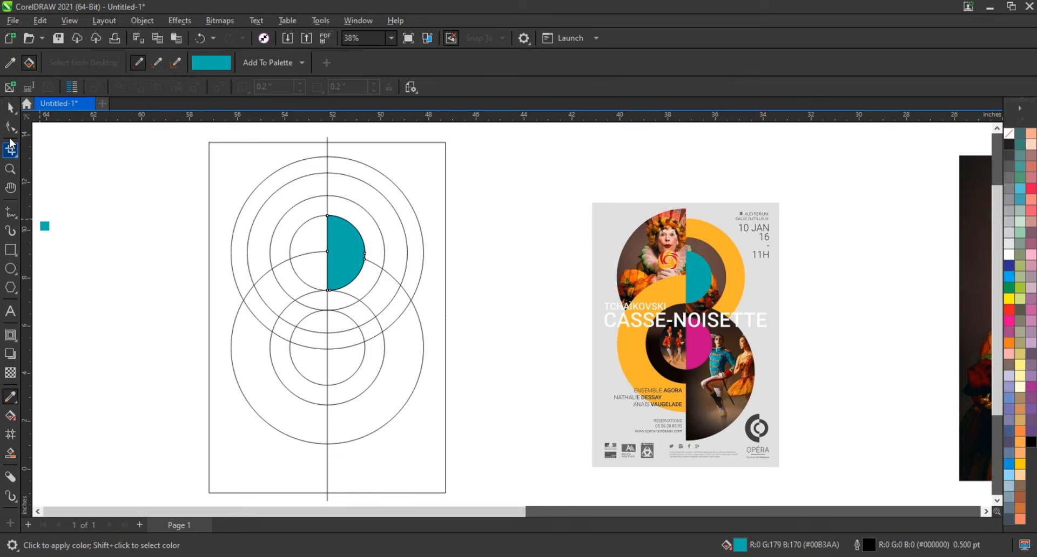
left_click(11, 108)
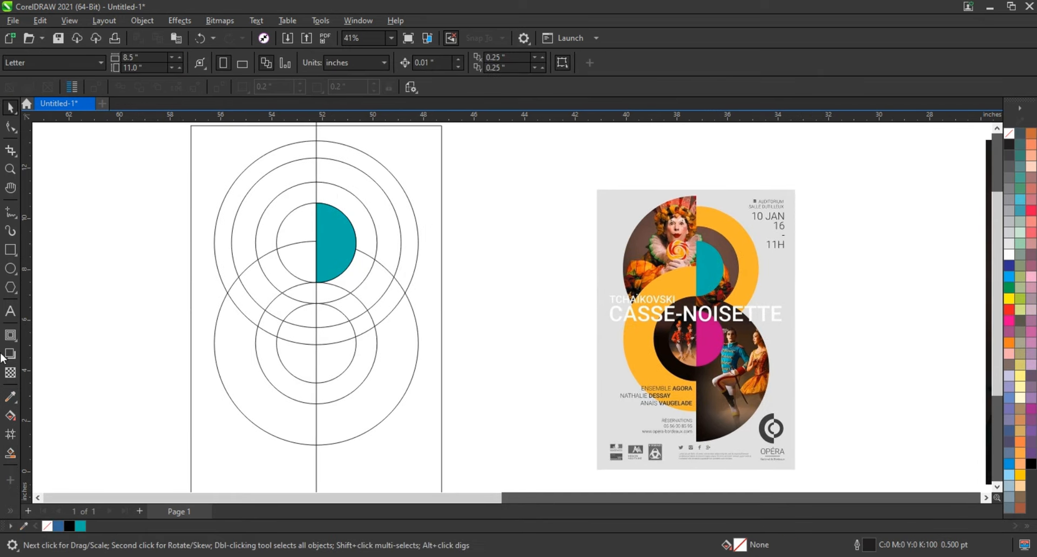
Smart-fill the right-hand segment between the upper second and third circles and colour it deep yellow (C0 M20 Y100 K0).
left_click(10, 453)
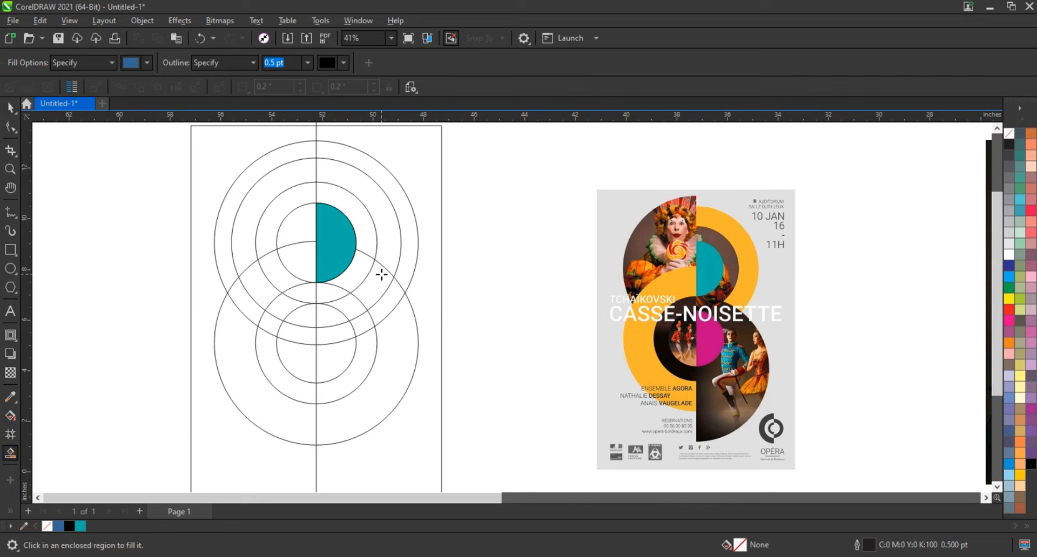
left_click(387, 263)
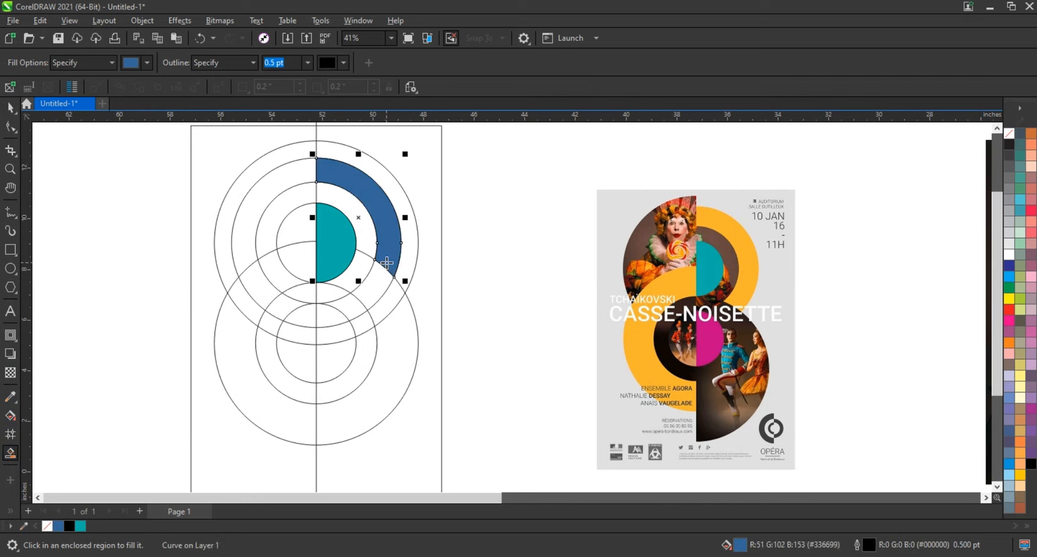
left_click(9, 109)
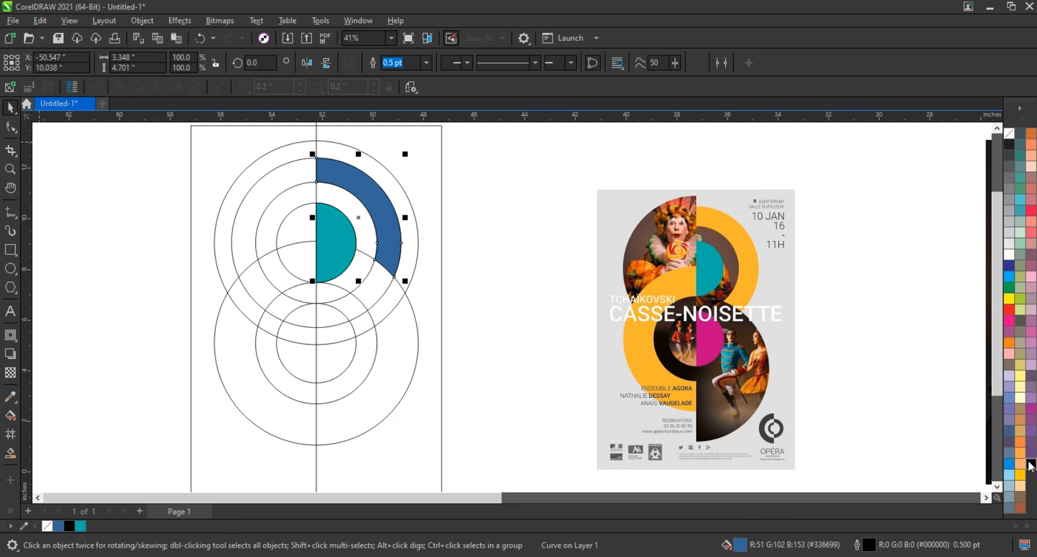
left_click(1019, 475)
left_click(491, 245)
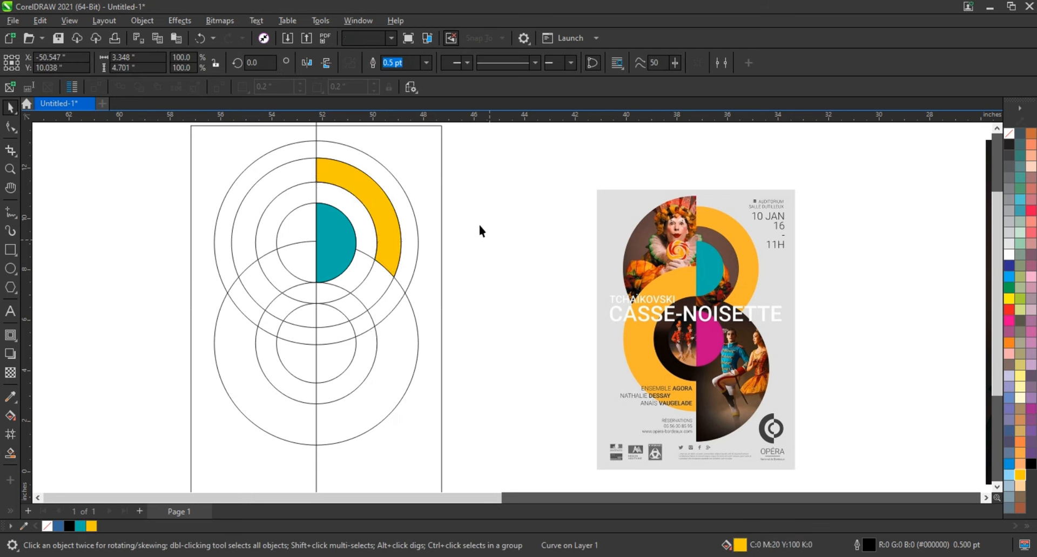
Smart-fill the left-half regions of the upper circles above the lower large circle and weld them into one shape.
left_click(10, 453)
left_click(306, 148)
left_click(294, 174)
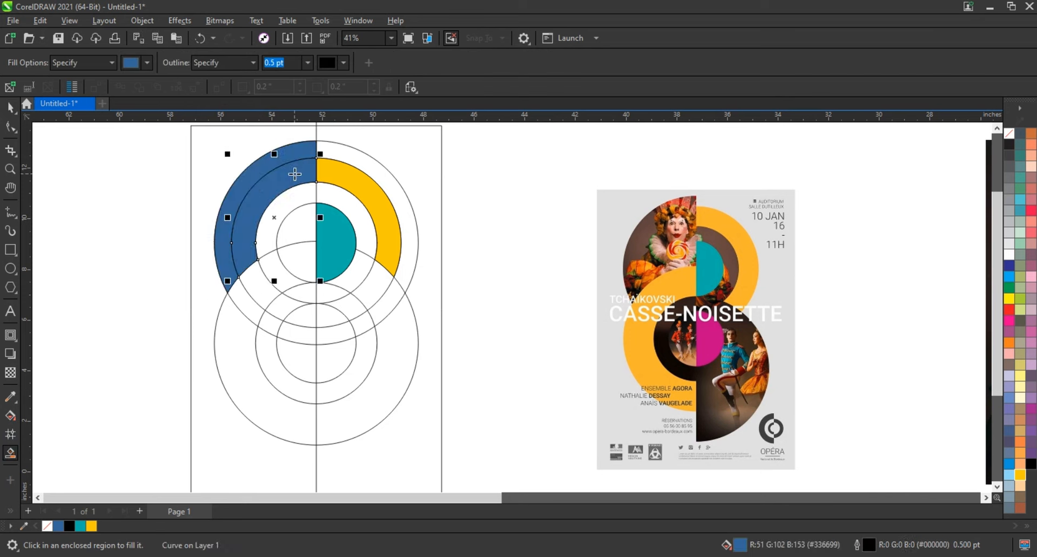
left_click(280, 203)
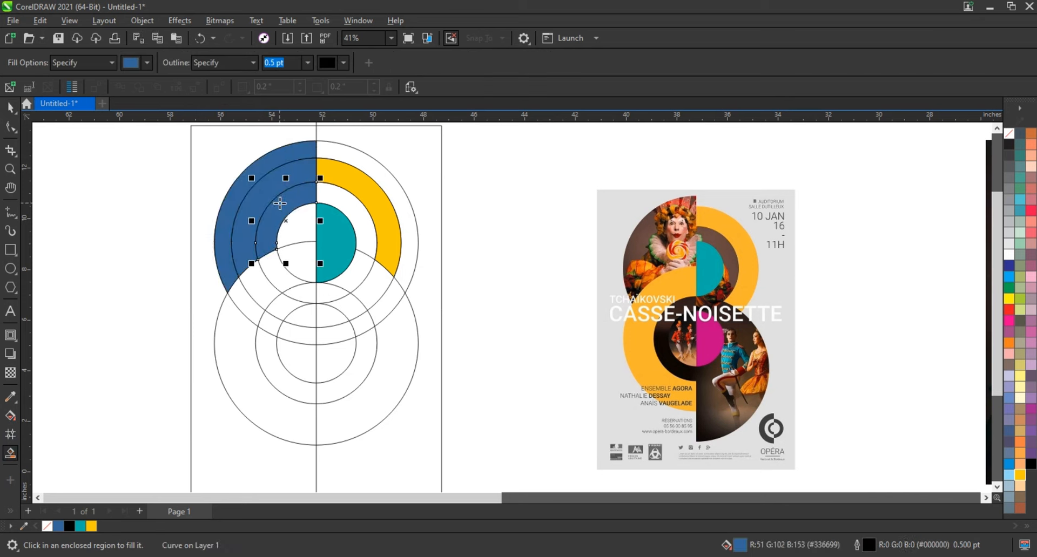
left_click(296, 216)
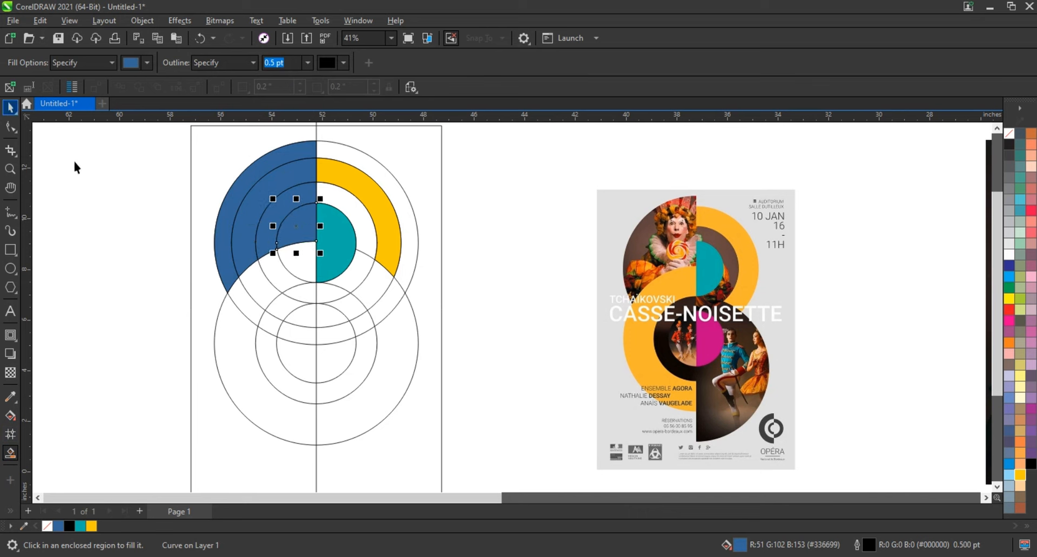
key("space")
left_click_drag(139, 131, 329, 299)
left_click(372, 64)
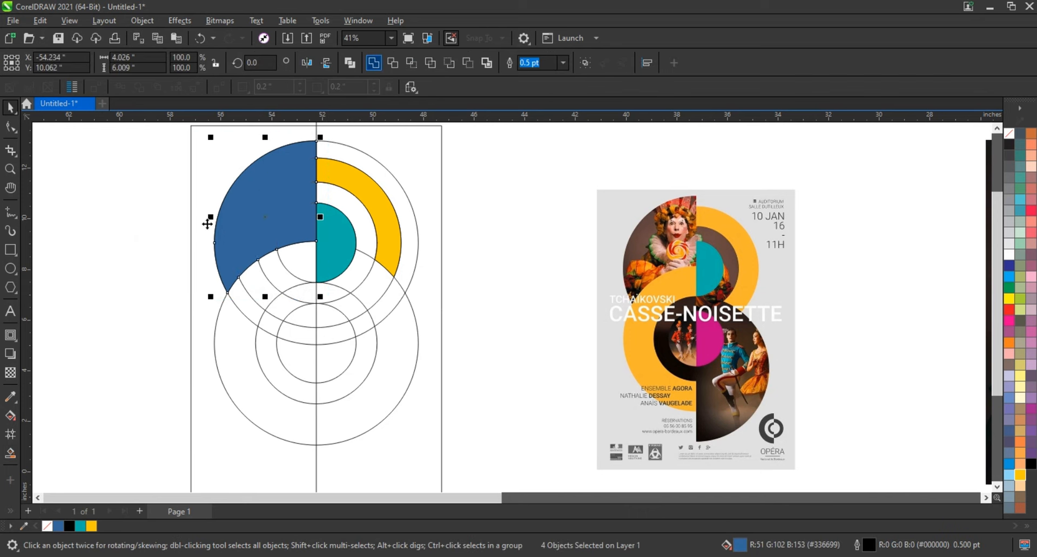
Smart-fill all left-half regions between the outermost and middle circles of the lower group.
key("space")
left_click(242, 306)
left_click(265, 286)
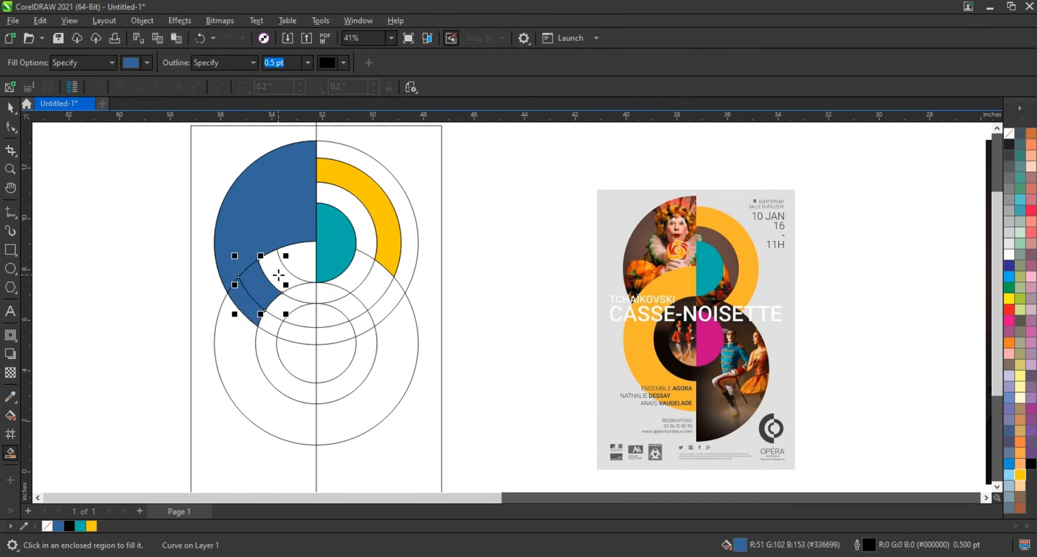
left_click(281, 273)
left_click(300, 274)
left_click(239, 336)
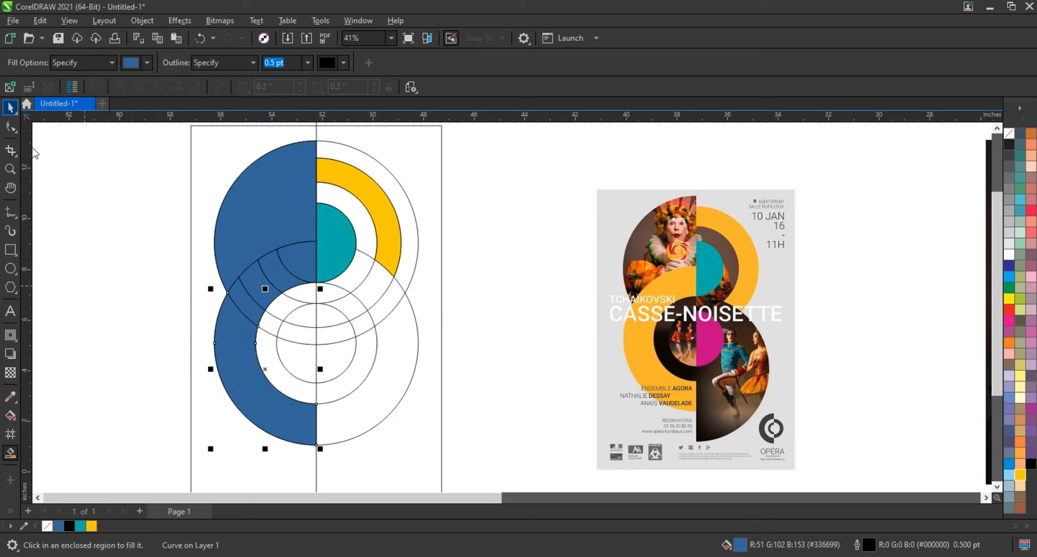
Weld the filled pieces of the lower left half-ring into one shape and colour it deep yellow.
key("space")
left_click_drag(129, 229, 330, 463)
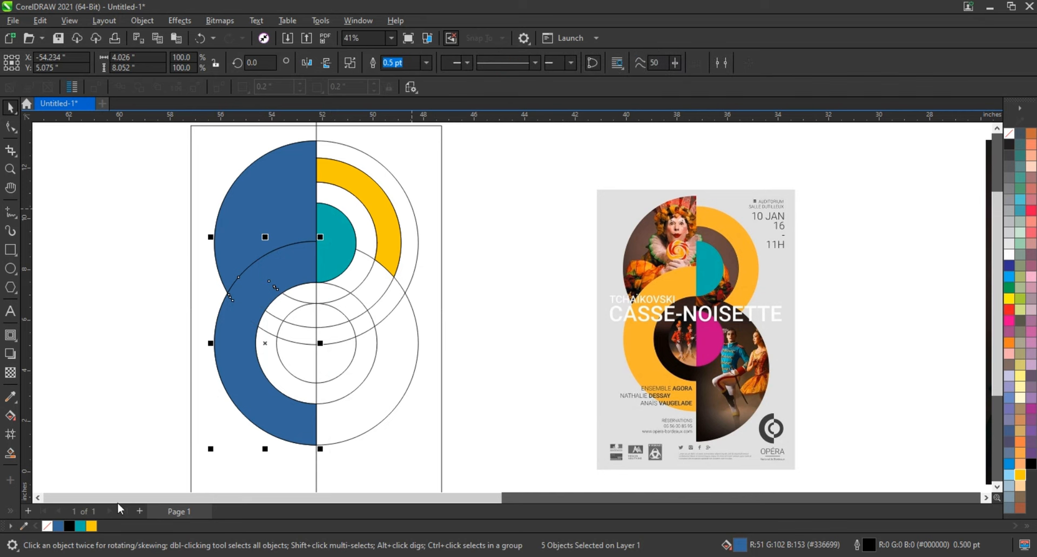
left_click(91, 526)
left_click(108, 393)
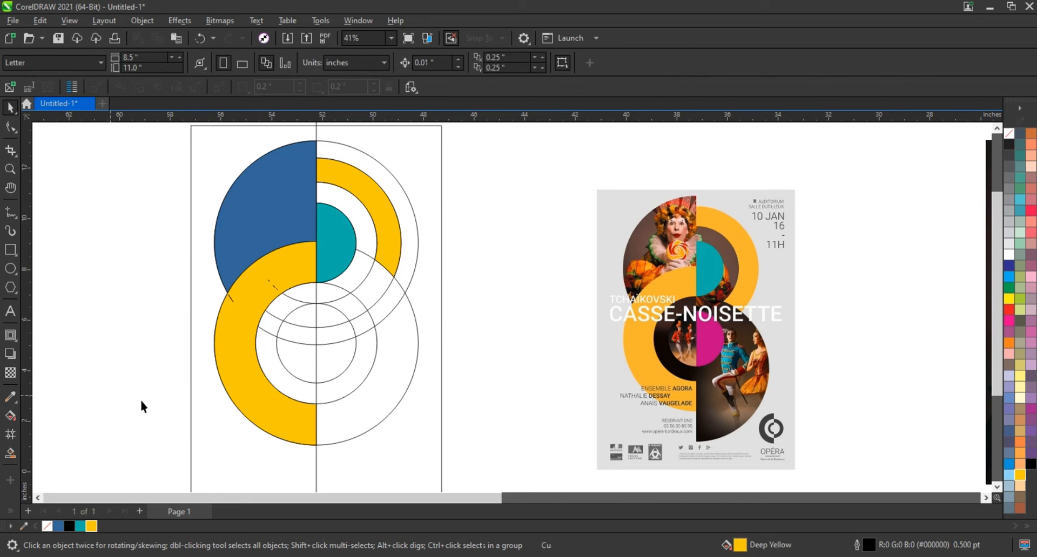
left_click(239, 343)
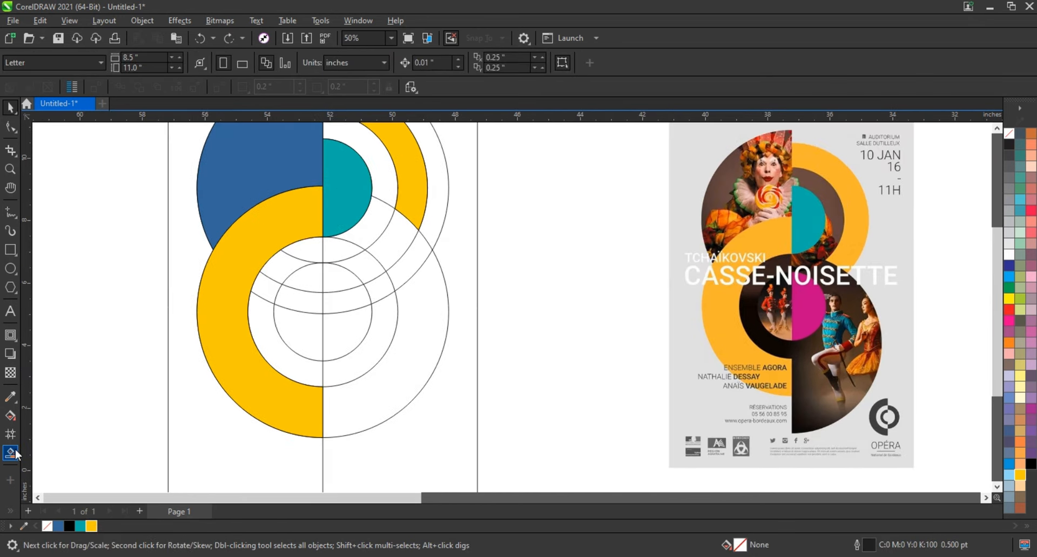
Smart-fill all left-half regions between the middle and innermost circles of the lower group.
left_click(11, 452)
left_click(270, 352)
left_click(279, 275)
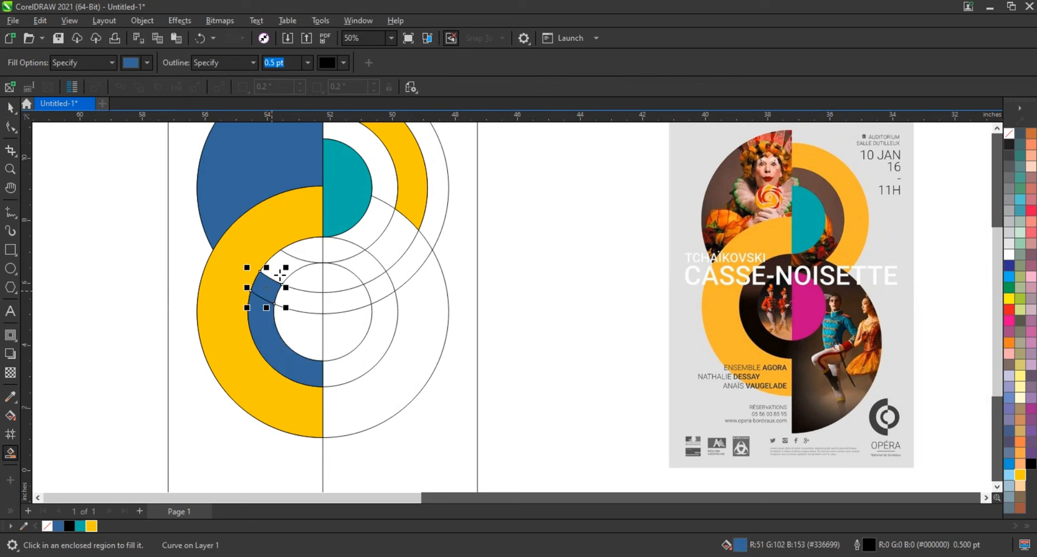
left_click(280, 274)
left_click(303, 252)
Weld the filled pieces of the lower group's inner left half-ring into one shape.
left_click(10, 107)
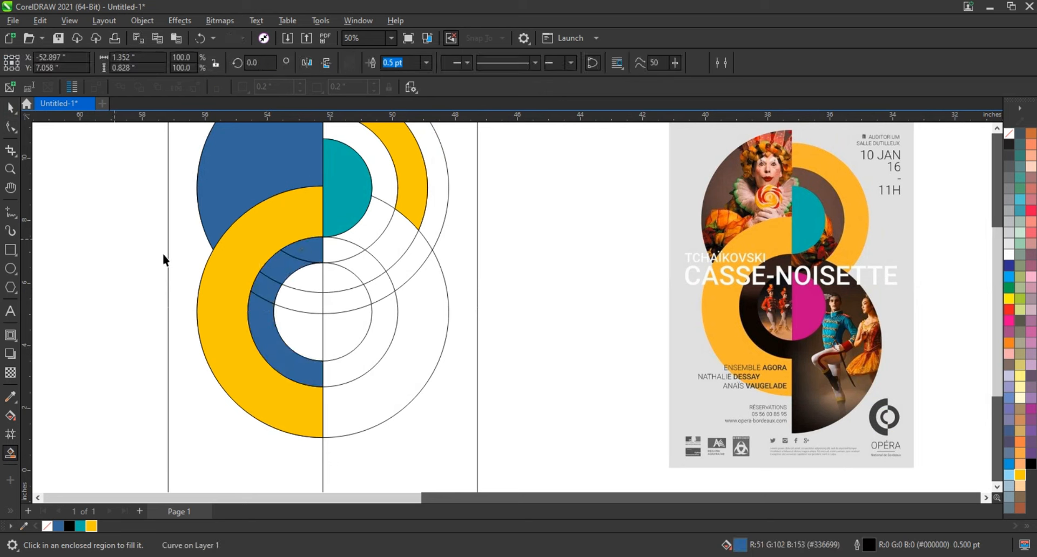
left_click_drag(121, 209, 335, 394)
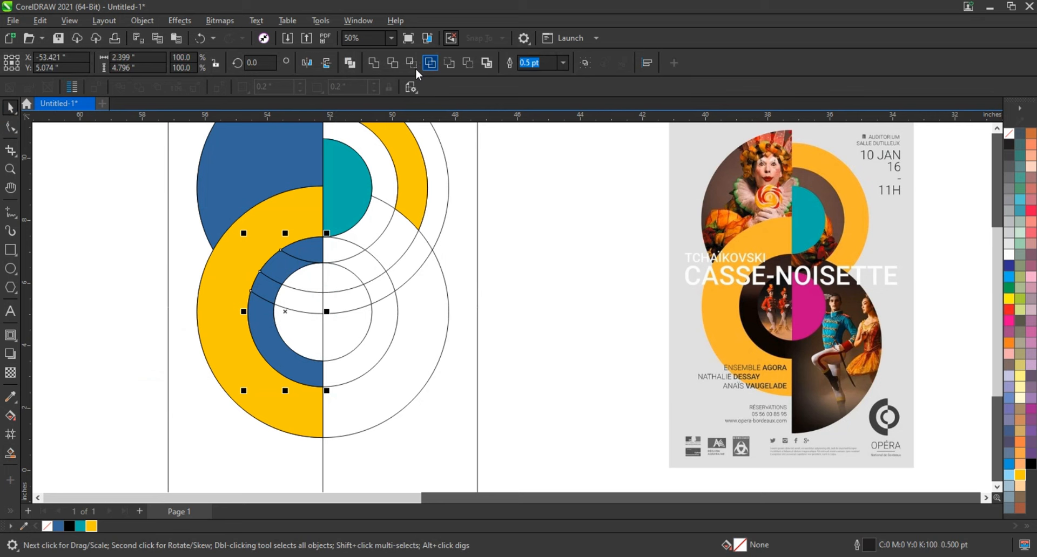
left_click(374, 63)
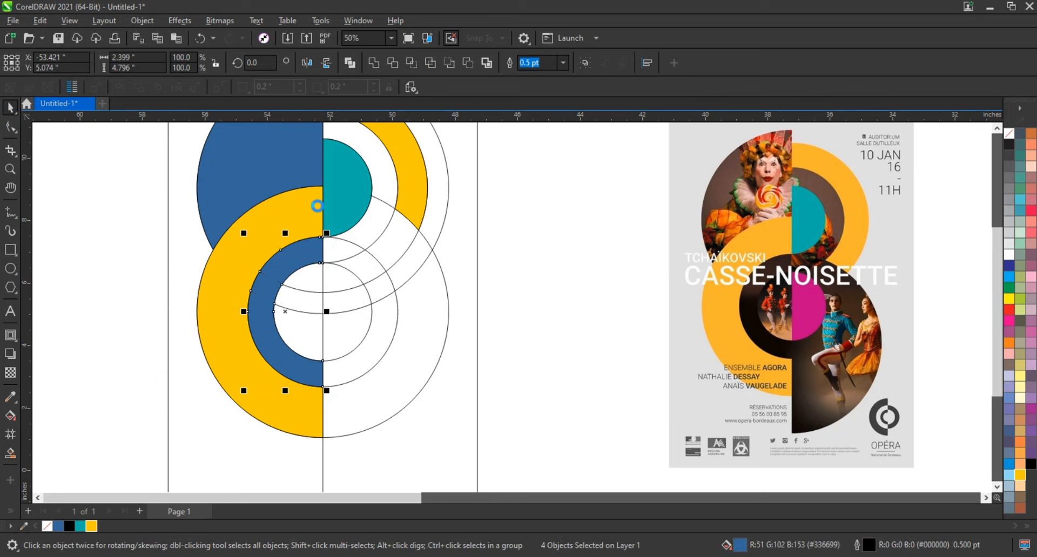
left_click(131, 371)
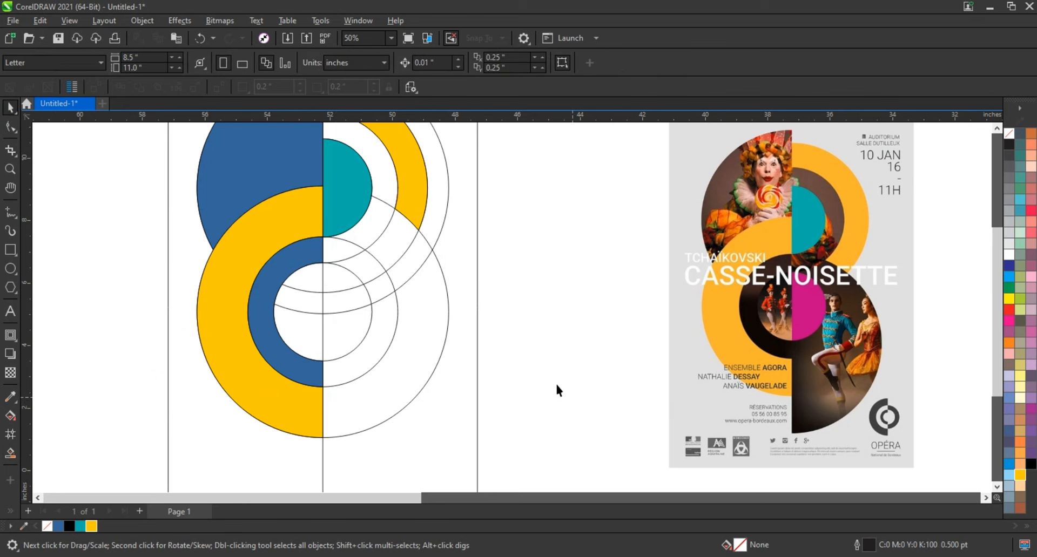
Smart-fill the right-half regions between the teal half circle and the yellow arc of the upper group.
left_click(10, 452)
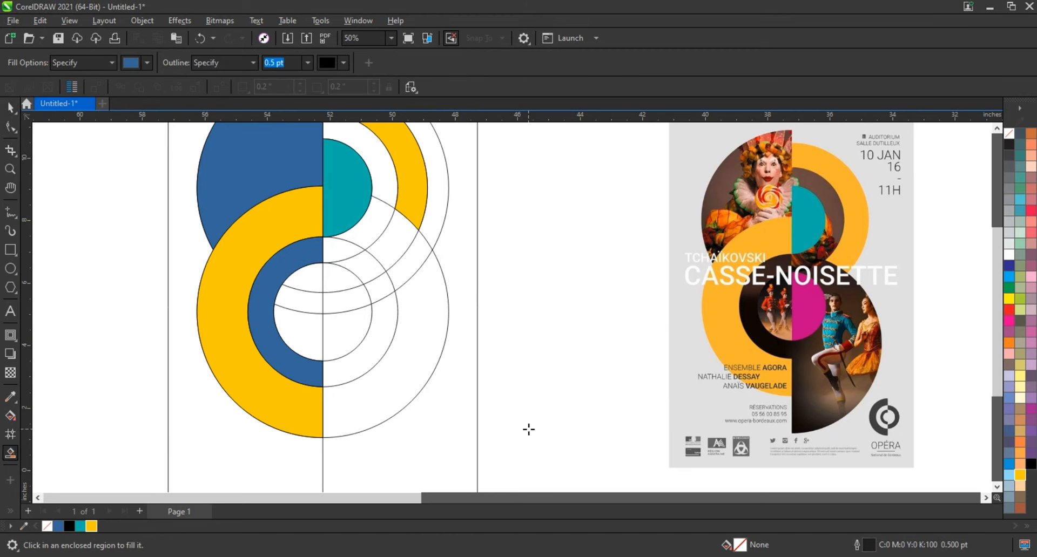
scroll(527, 427, "down", 1)
left_click(371, 273)
left_click(399, 246)
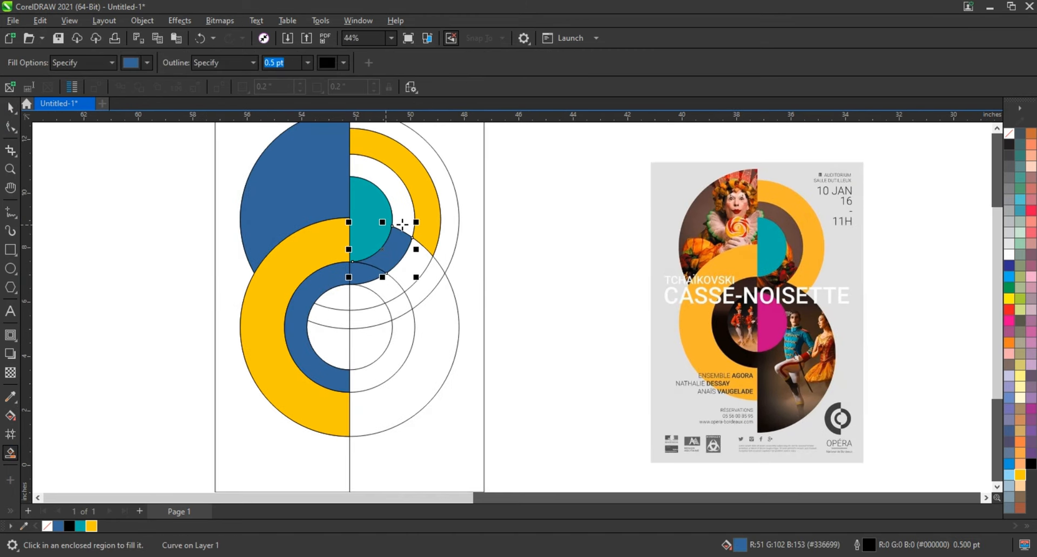
left_click(393, 233)
Weld the filled half-ring pieces around the teal half circle together with the large upper left blue shape.
left_click(10, 108)
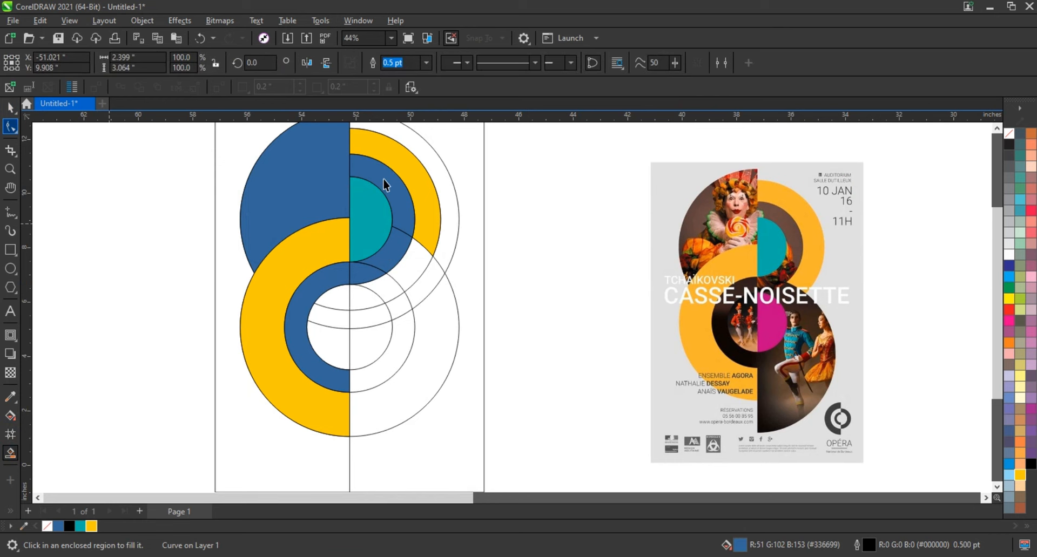
left_click(370, 279)
left_click(368, 274, "shift")
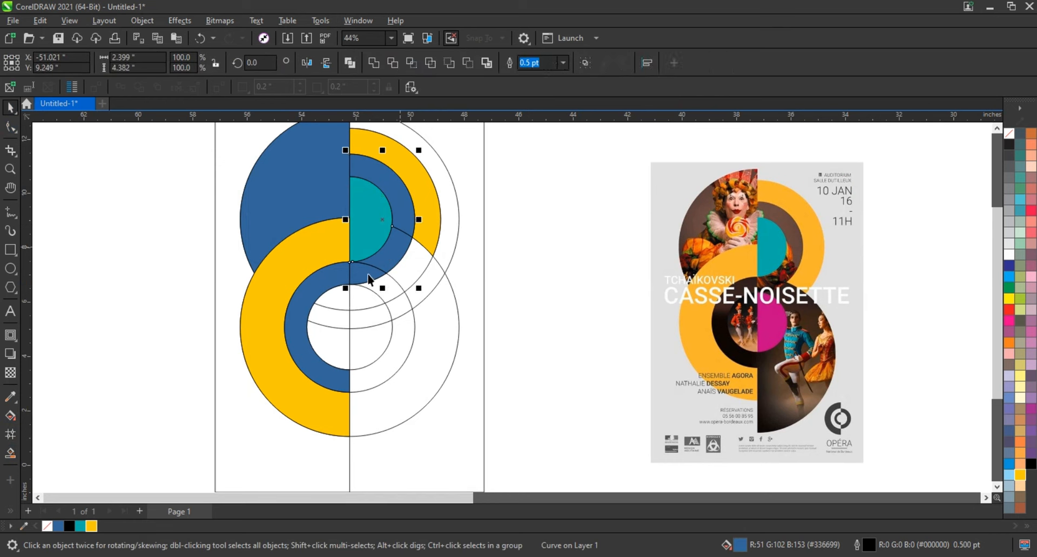
left_click(376, 63)
left_click(291, 188, "shift")
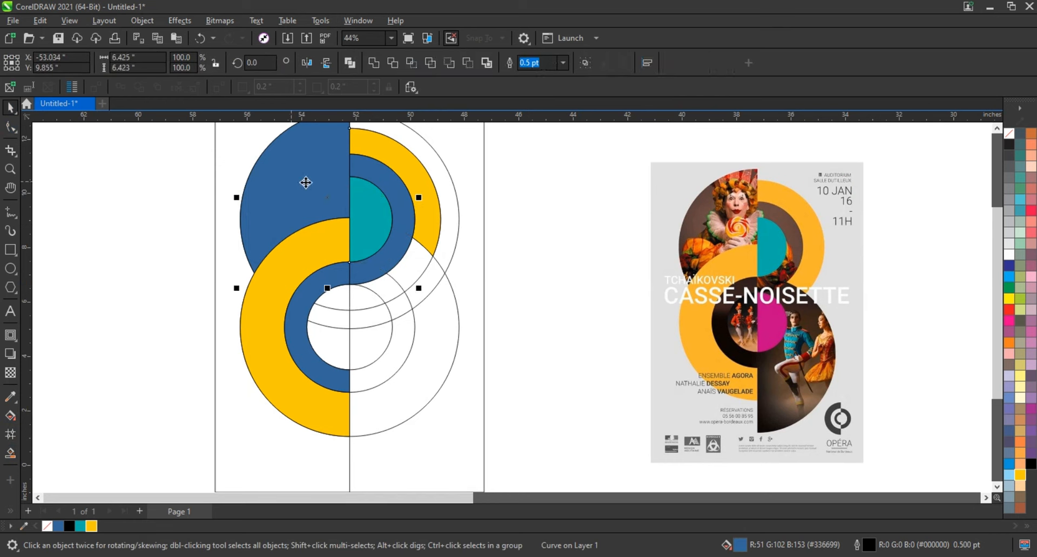
left_click(375, 63)
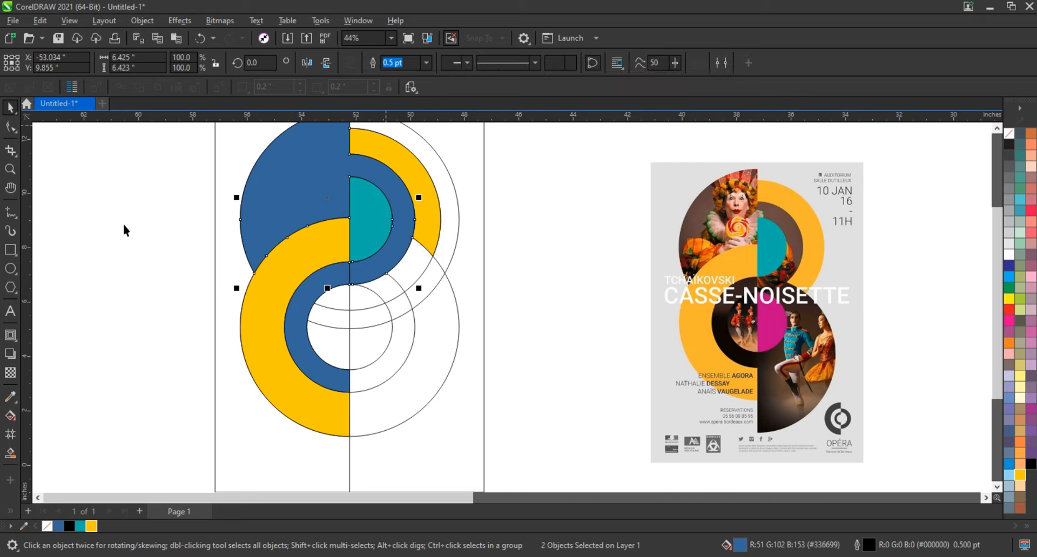
left_click(125, 231)
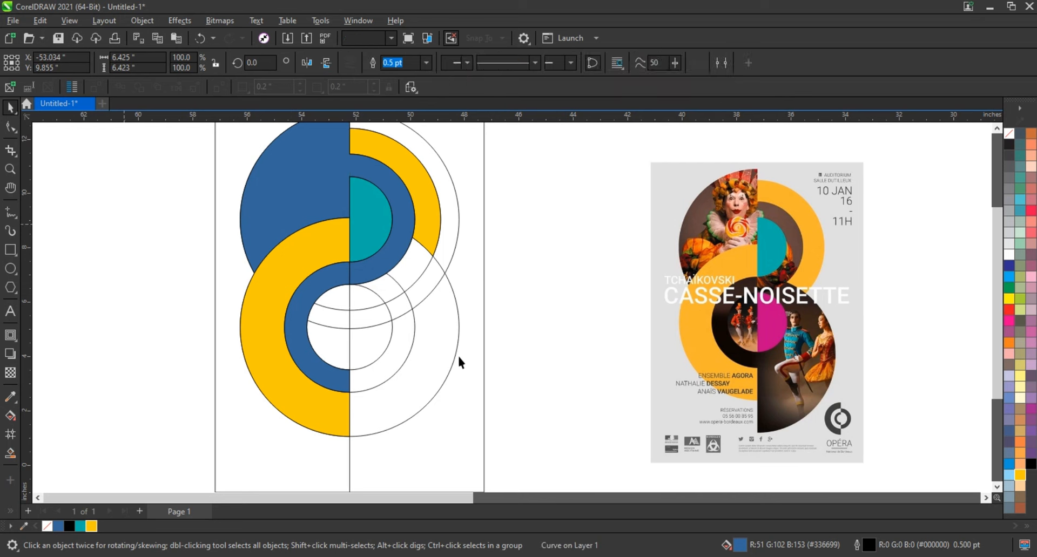
Weld the upper blue shape to the lower blue half-ring so they form one continuous S-shaped curve.
left_click(357, 276)
left_click(330, 284, "shift")
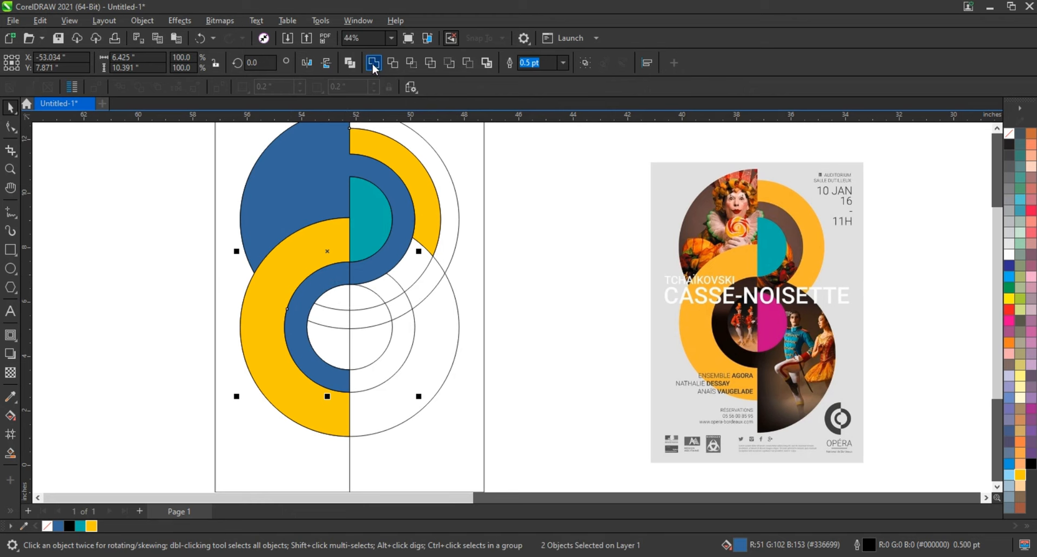
left_click(375, 63)
left_click(340, 345)
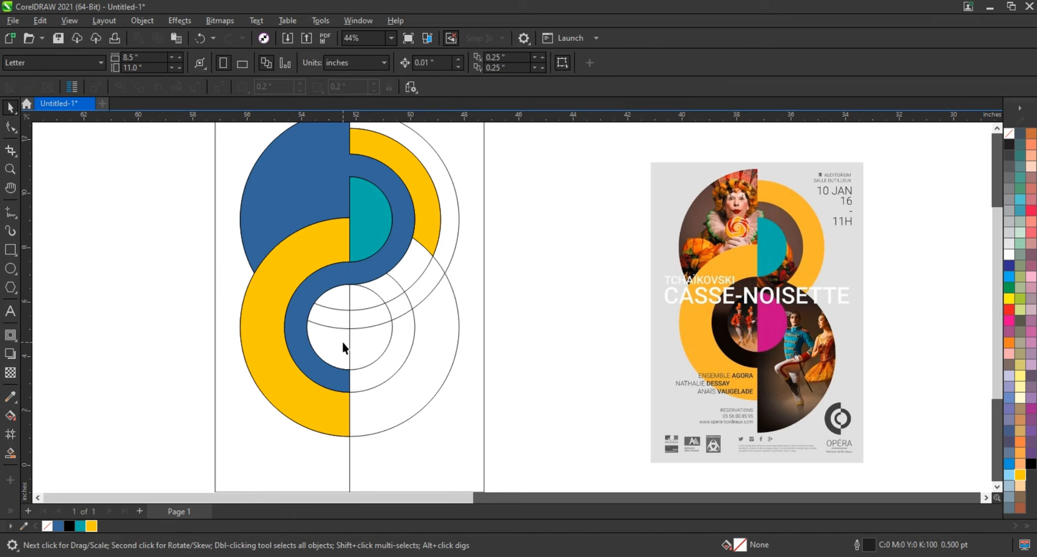
Move the photo of the crowned performer beside the poster and PowerClip it inside the blue S-shaped curve.
scroll(342, 344, "down", 1)
left_click(925, 380)
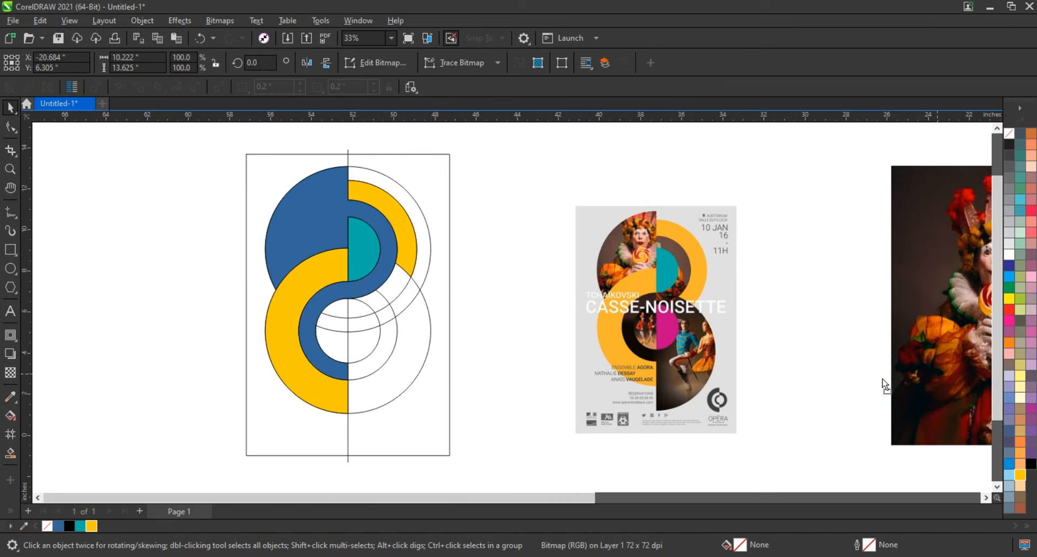
left_click_drag(924, 380, 747, 395)
right_click(801, 378)
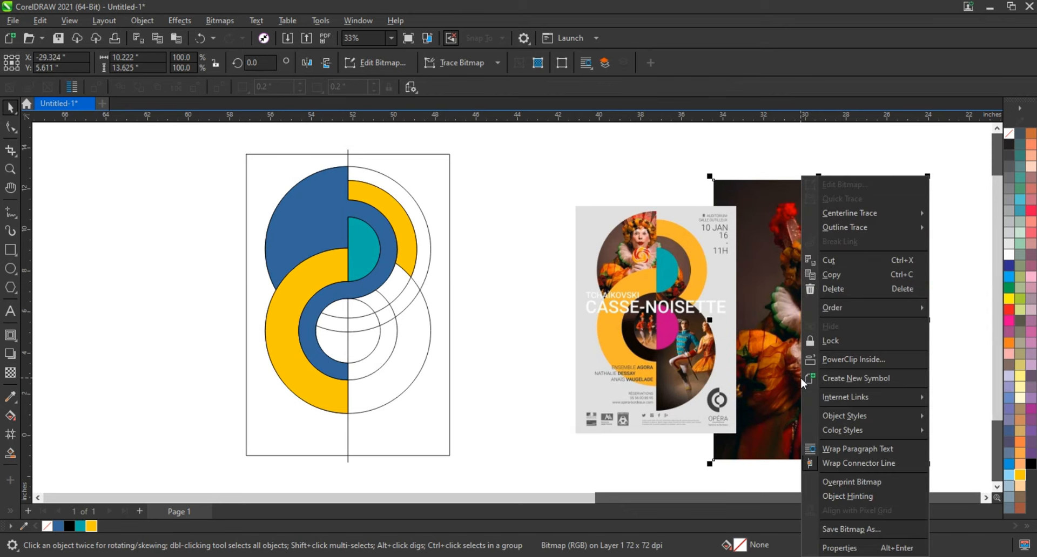
left_click(835, 360)
left_click(313, 216)
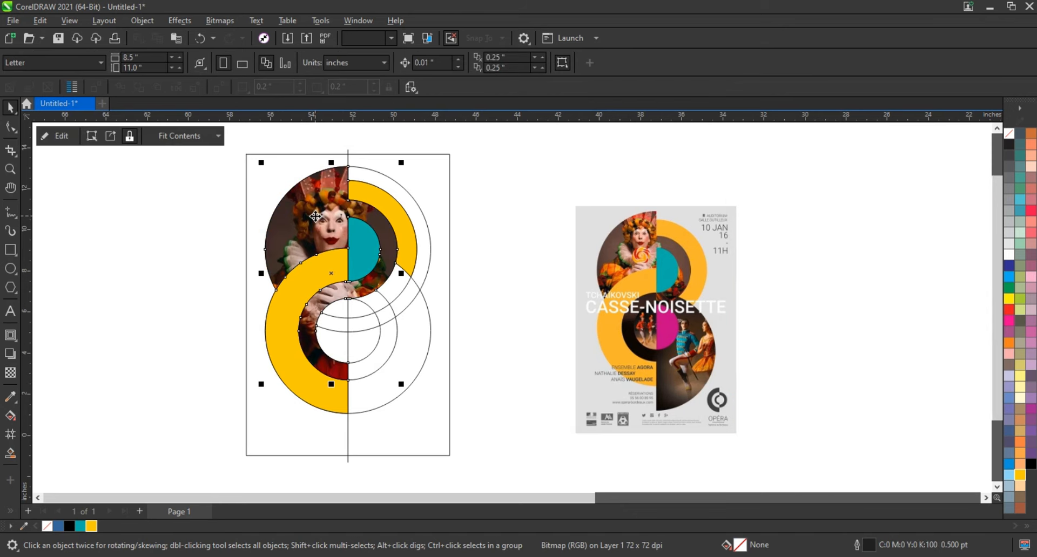
Edit the PowerClip contents, scaling the photo to about 71.8 % and repositioning it around the upper circles.
right_click(316, 216)
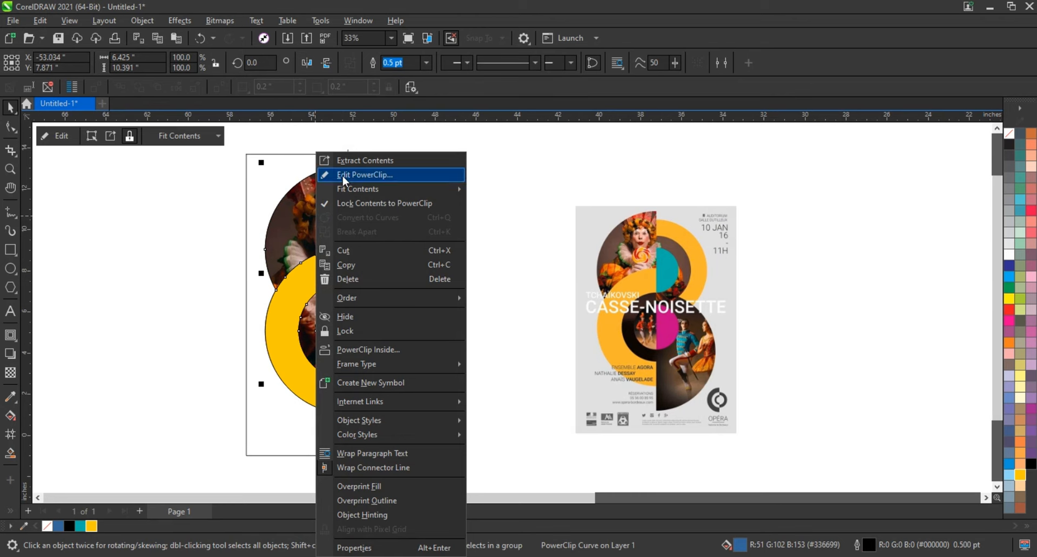
left_click(344, 173)
left_click(413, 394)
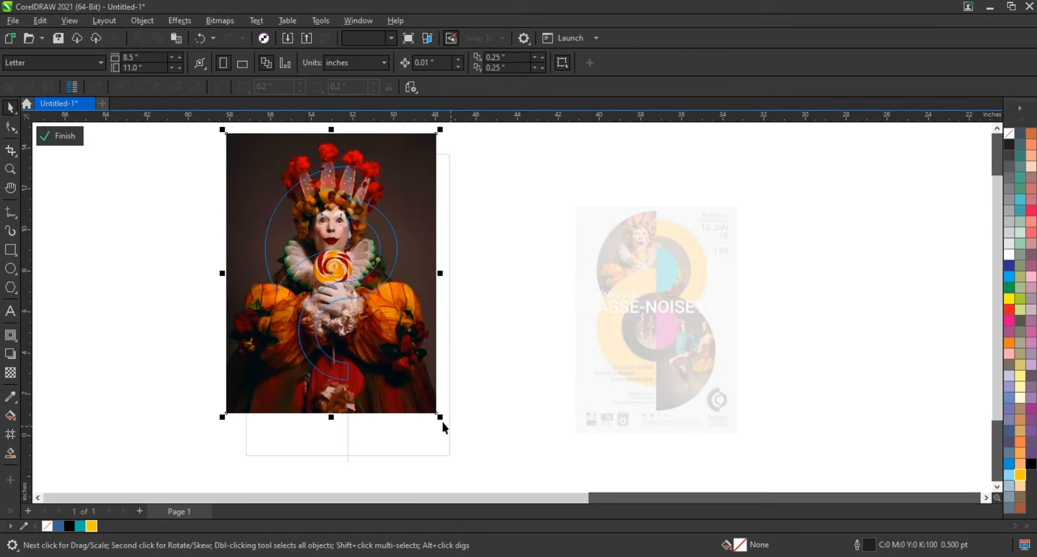
left_click_drag(442, 422, 419, 391)
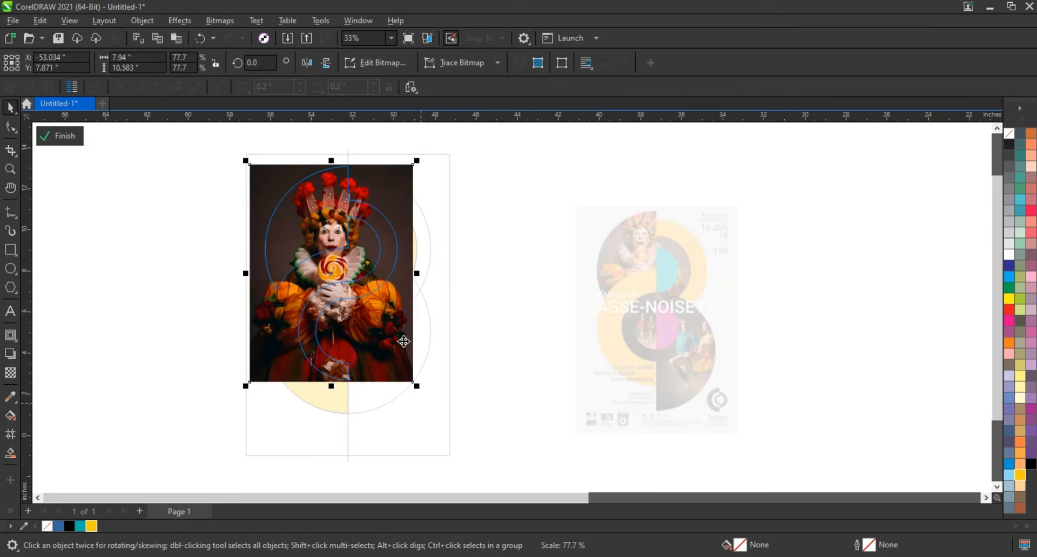
mouse_move(404, 341)
left_mouse_down()
mouse_move(391, 335)
mouse_move(388, 345)
left_mouse_up()
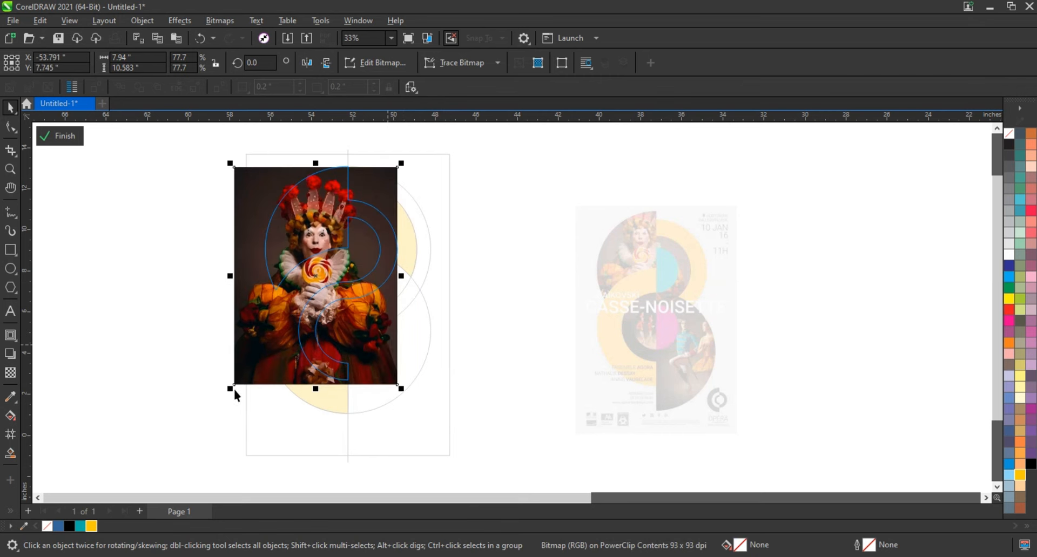
left_click_drag(233, 388, 259, 351)
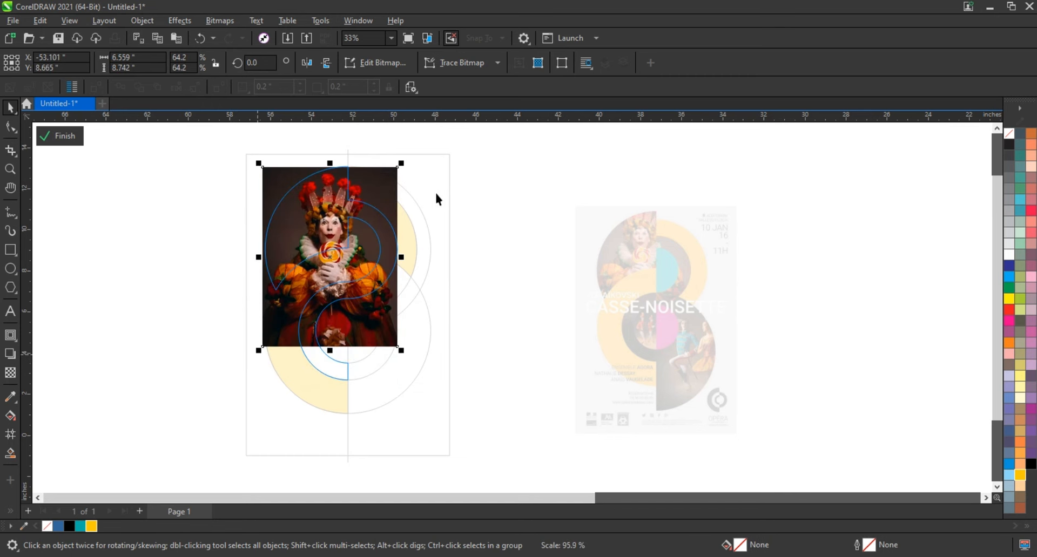
left_click_drag(401, 163, 412, 148)
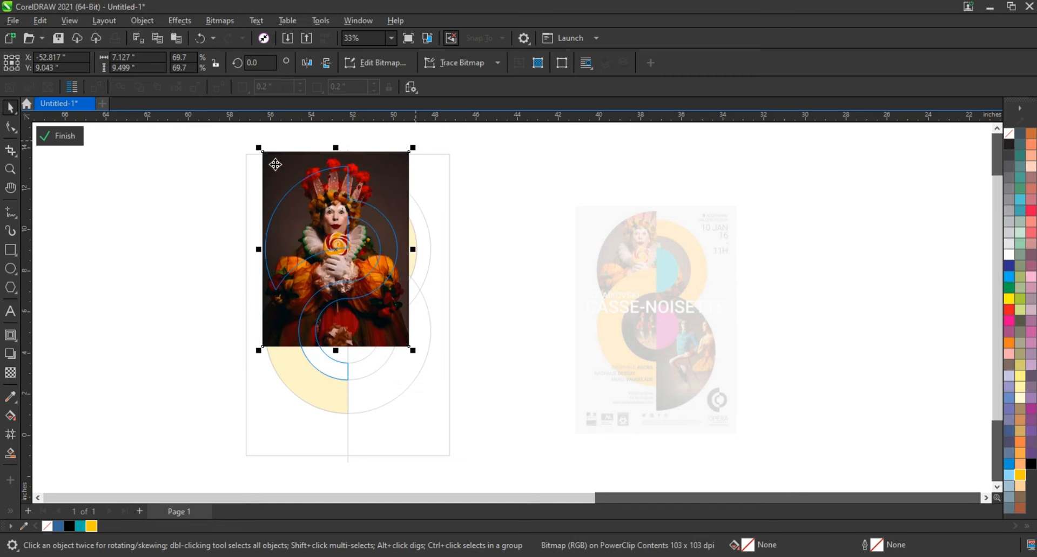
left_click_drag(259, 147, 254, 141)
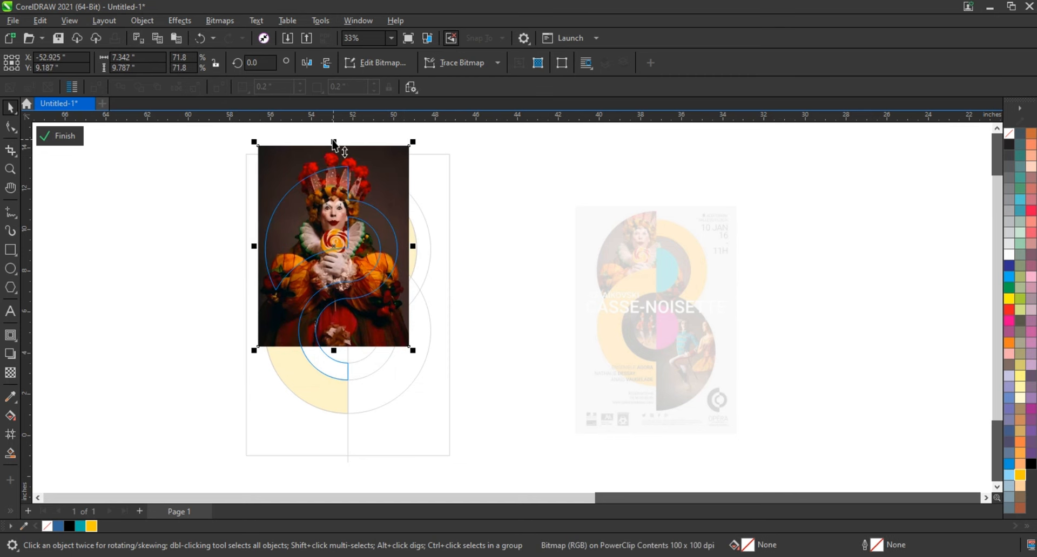
Add a vertically mirrored copy of the photo directly below the original and finish editing the PowerClip.
left_click_drag(333, 145, 323, 402)
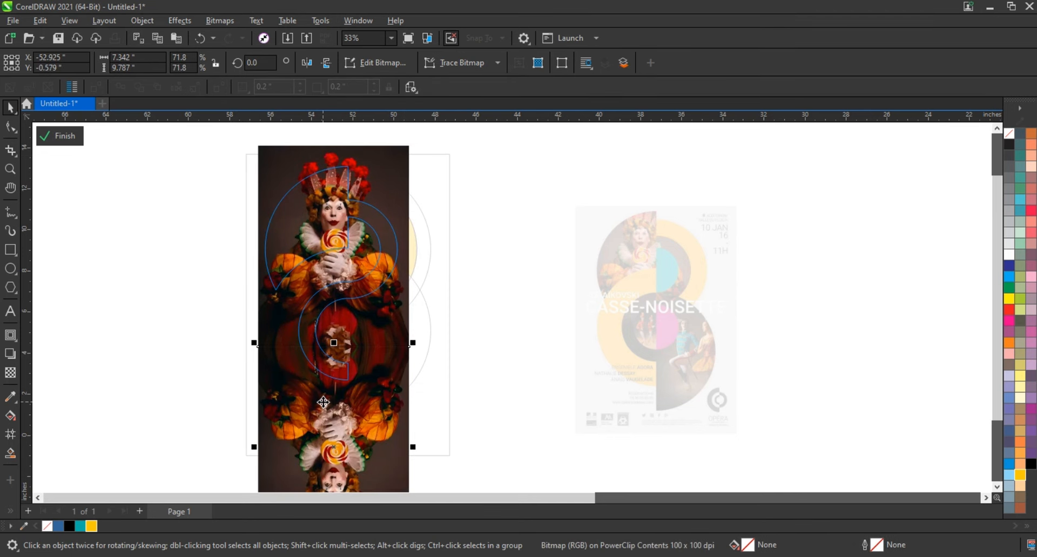
left_click(64, 141)
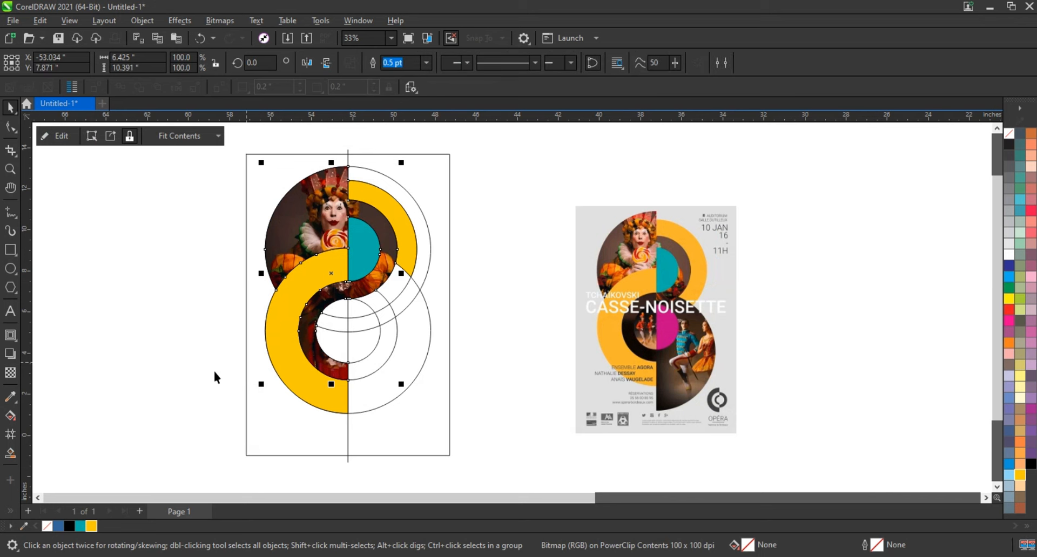
left_click(225, 380)
Smart-fill the right-half regions of the innermost circle in the lower group.
key("z")
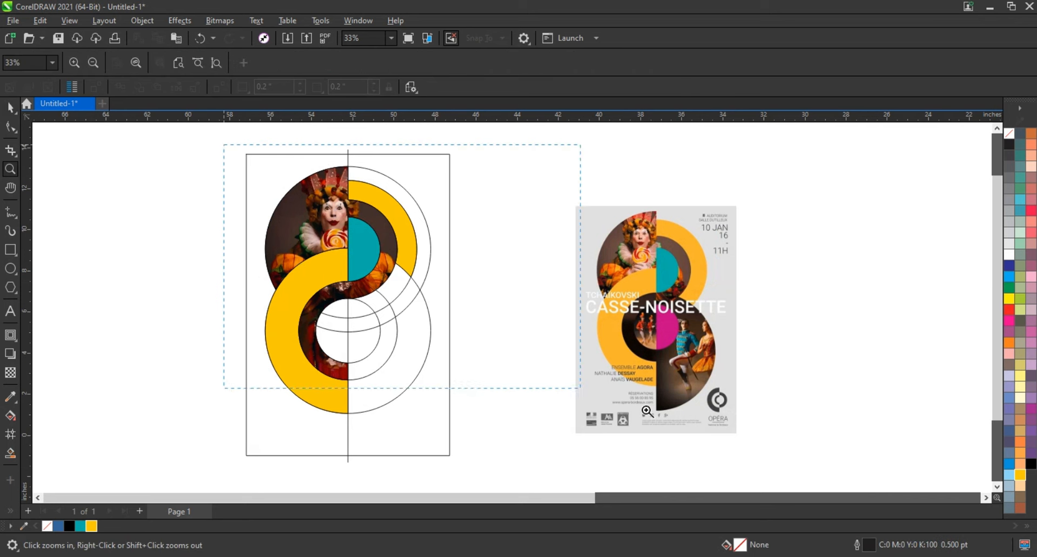
left_click_drag(646, 411, 733, 431)
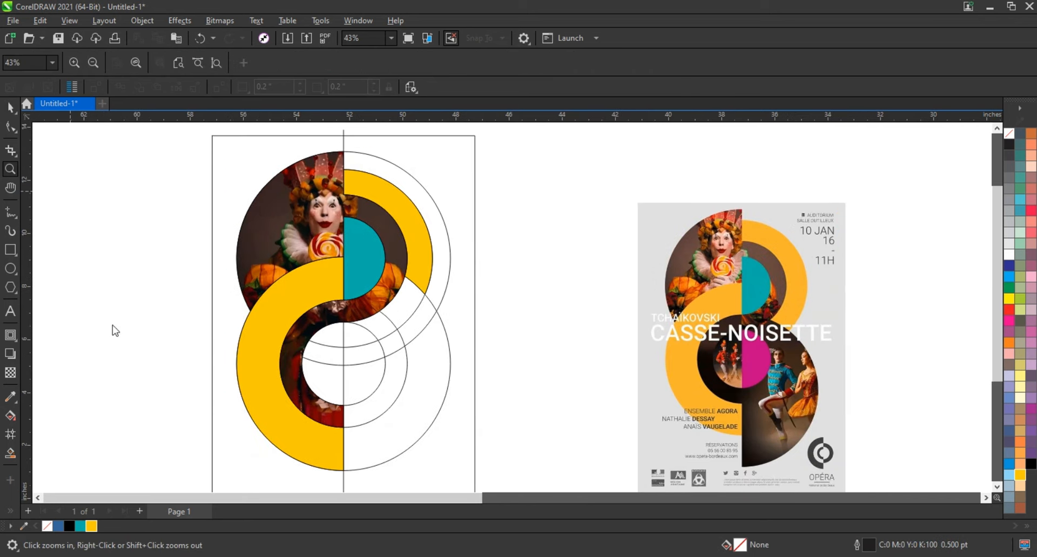
key("space")
left_click(10, 452)
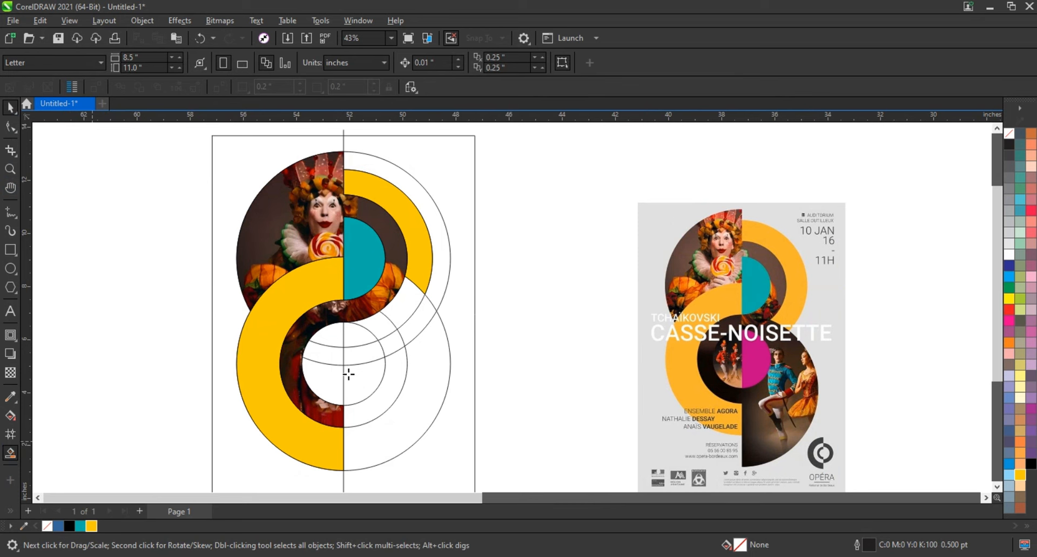
left_click(354, 378)
left_click(360, 354)
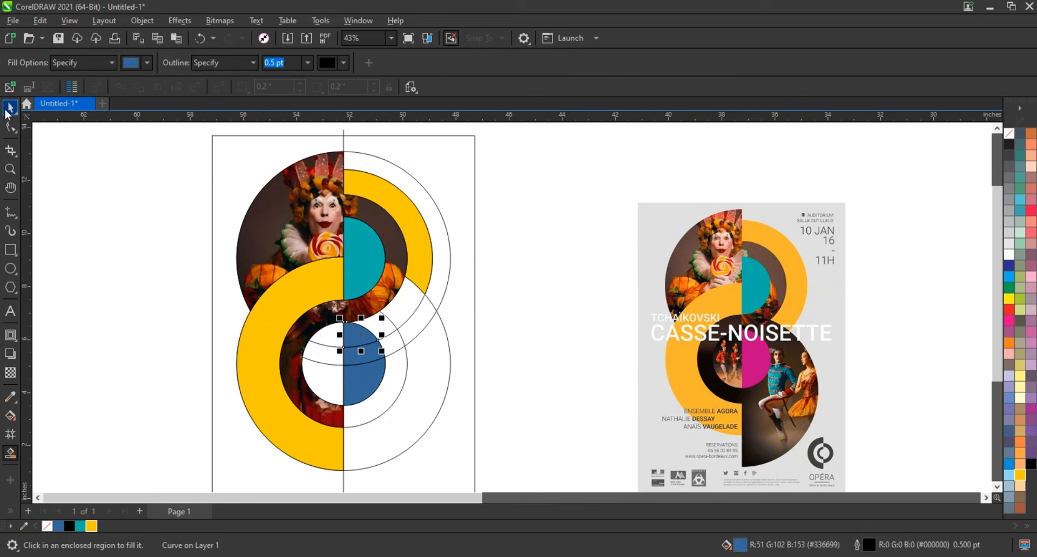
Weld the filled right-half pieces into one half circle and colour it with the magenta sampled from the reference poster.
left_click(370, 355, "shift")
left_click(368, 375, "shift")
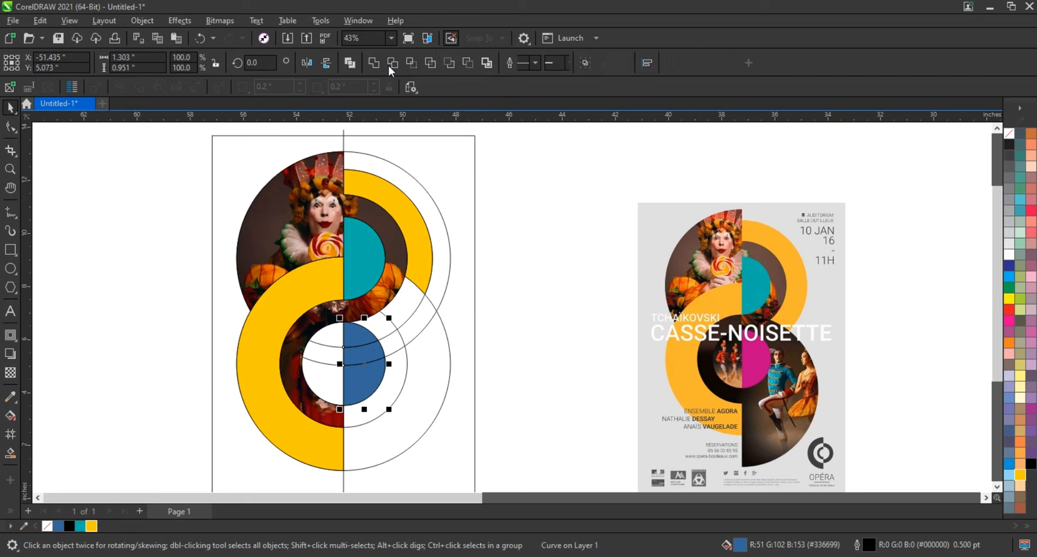
left_click(9, 397)
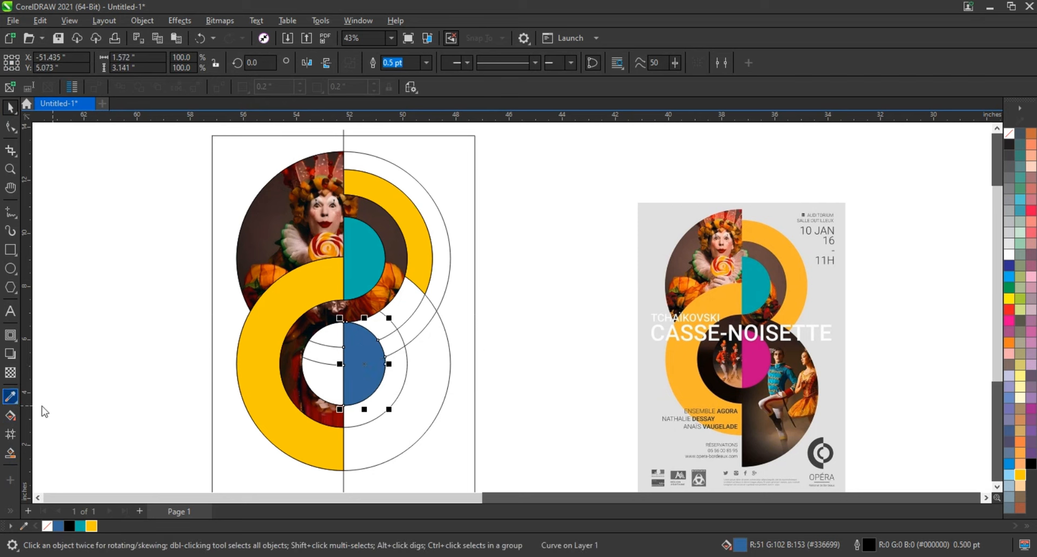
left_click(763, 367)
left_click(372, 366)
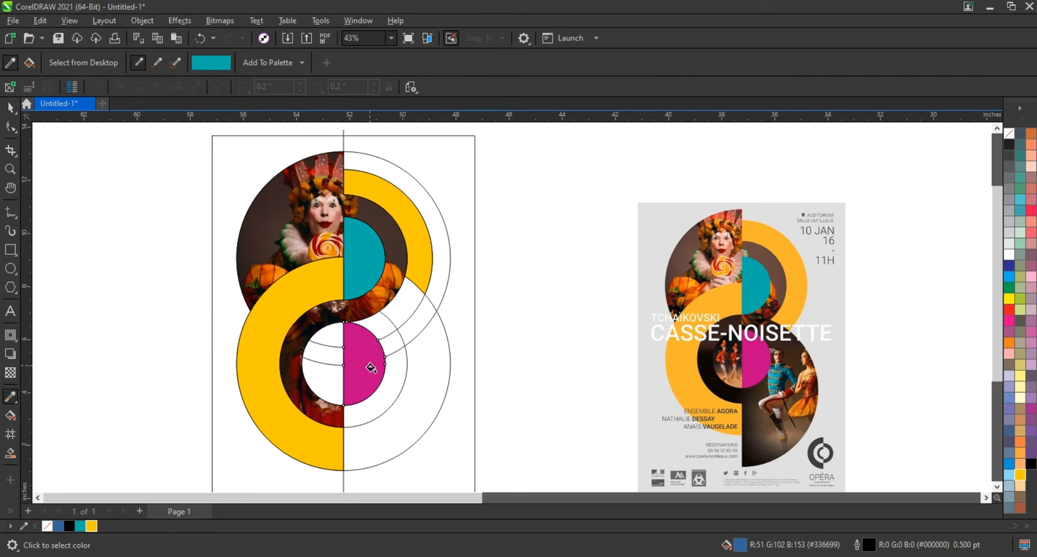
Smart-fill the left-half regions of the lower group's innermost circle and weld them into one half circle.
left_click(10, 453)
left_click(324, 378)
left_click(333, 332)
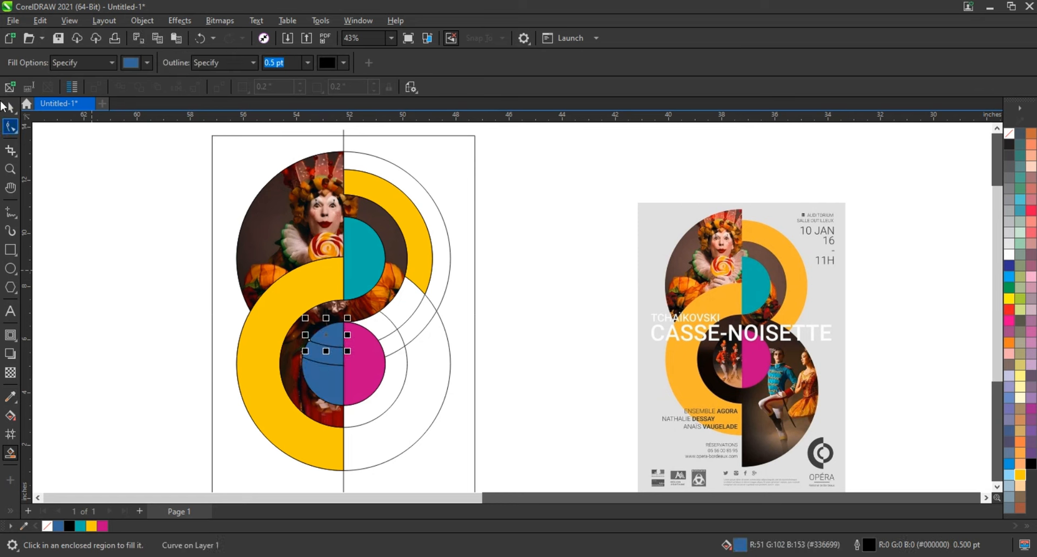
key("space")
left_click_drag(156, 309, 353, 419)
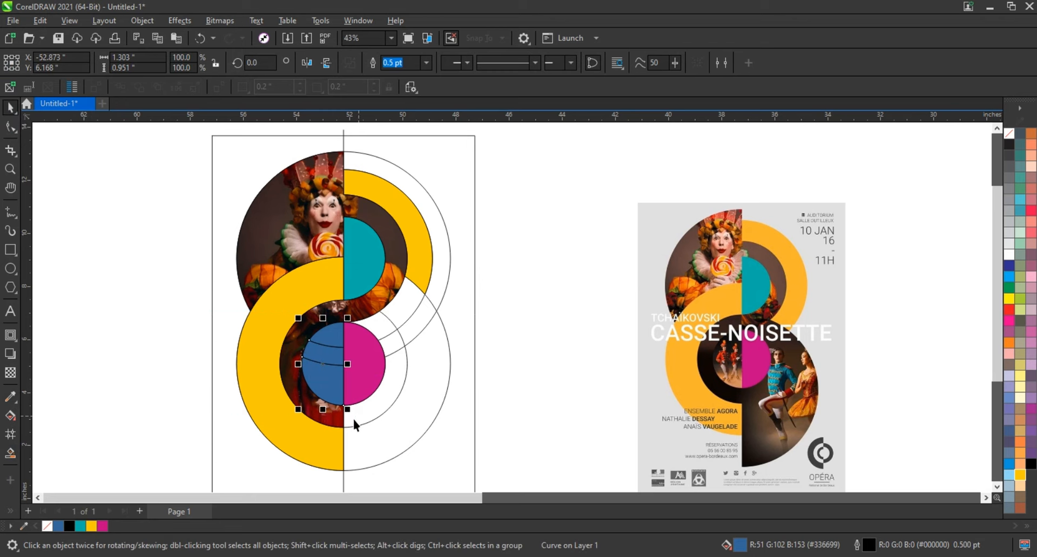
left_click(373, 63)
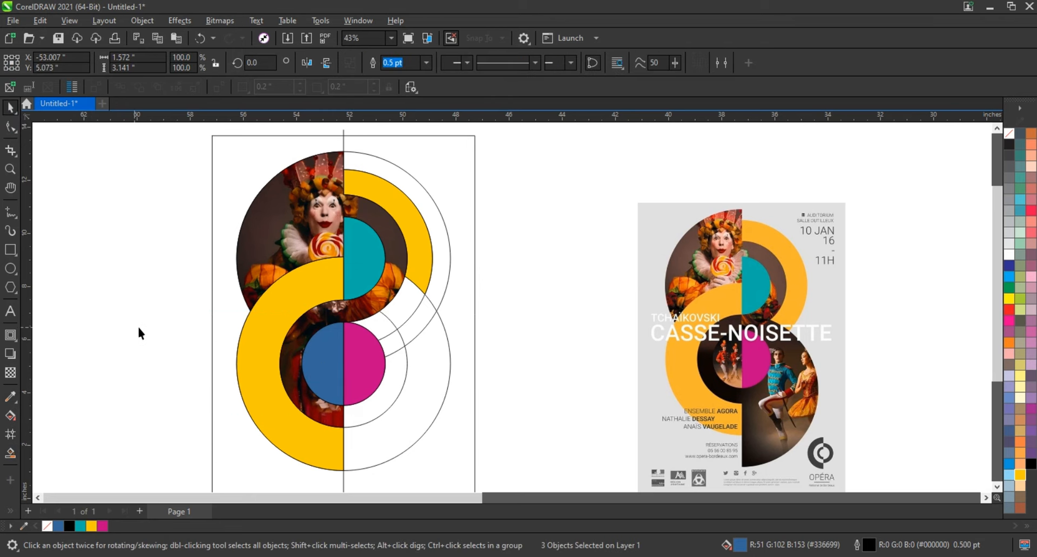
left_click(137, 325)
Move the red-costumed dancers photo out beside the couple photo and PowerClip it inside the blue half circle.
scroll(137, 325, "down", 2)
scroll(137, 325, "down", 1)
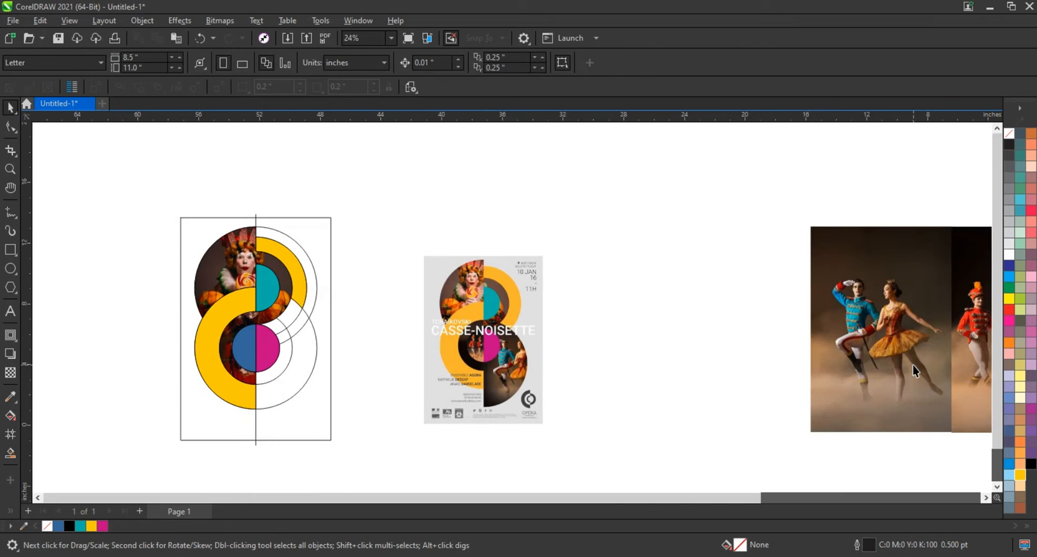
left_click(913, 365)
left_click_drag(965, 371, 669, 371)
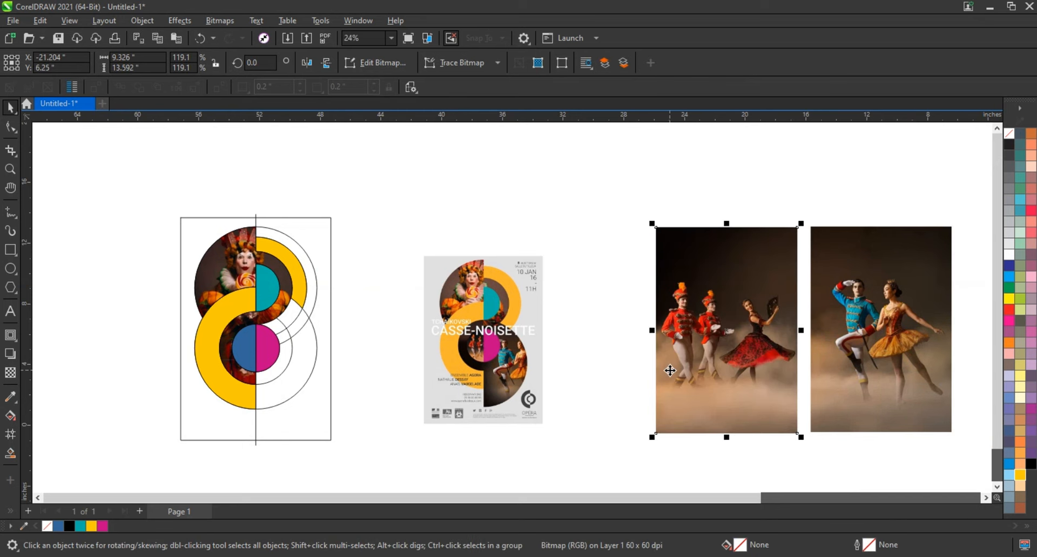
right_click(669, 370)
left_click(710, 359)
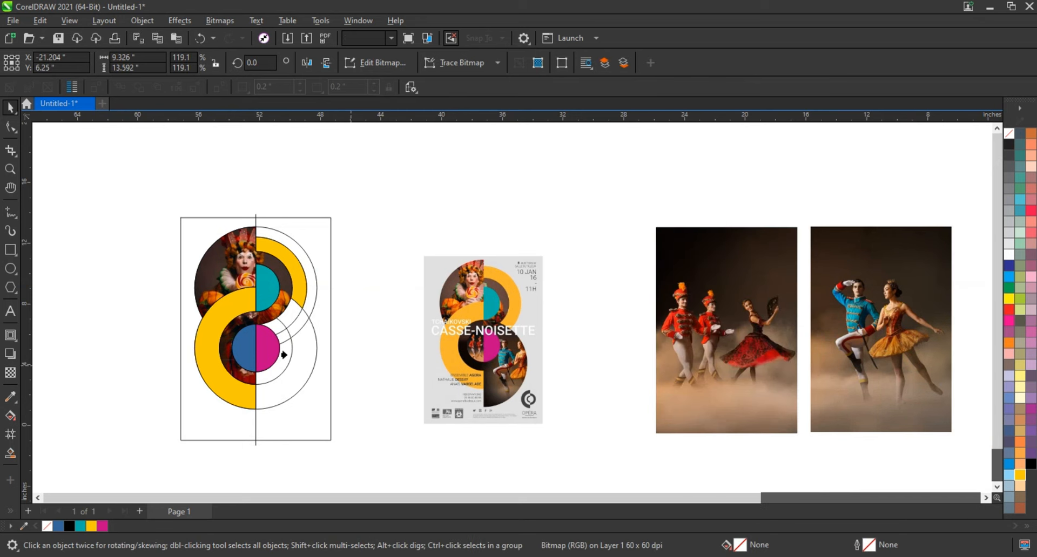
left_click(243, 346)
Edit the half circle's PowerClip, scaling the dancers photo to about 32.2 % and positioning it over the half circle, and finish editing.
right_click(243, 346)
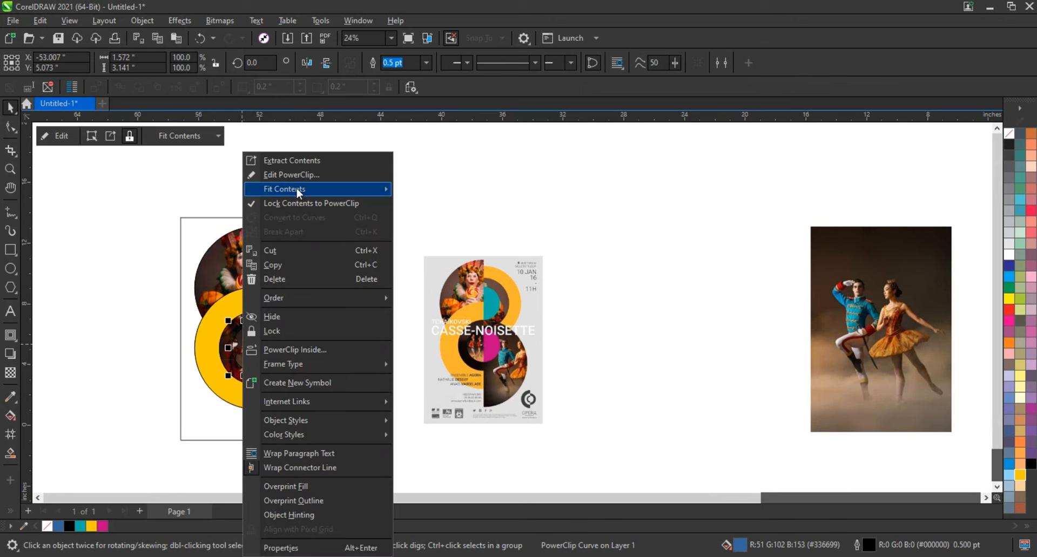
left_click(296, 178)
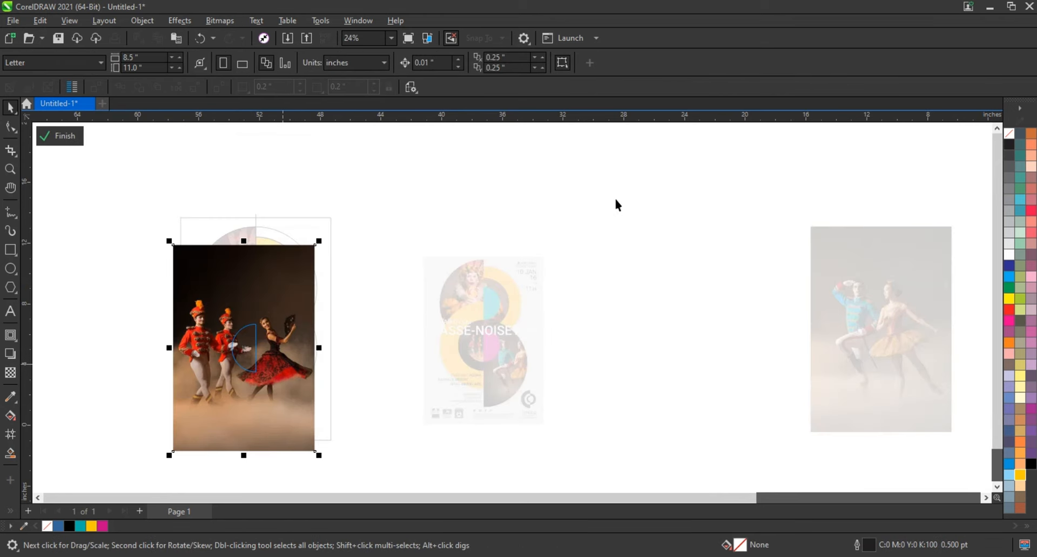
key("shift+F2")
left_click_drag(637, 129, 572, 268)
key("shift+F2")
left_click_drag(515, 327, 560, 328)
scroll(551, 327, "down", 1)
left_click_drag(666, 157, 689, 142)
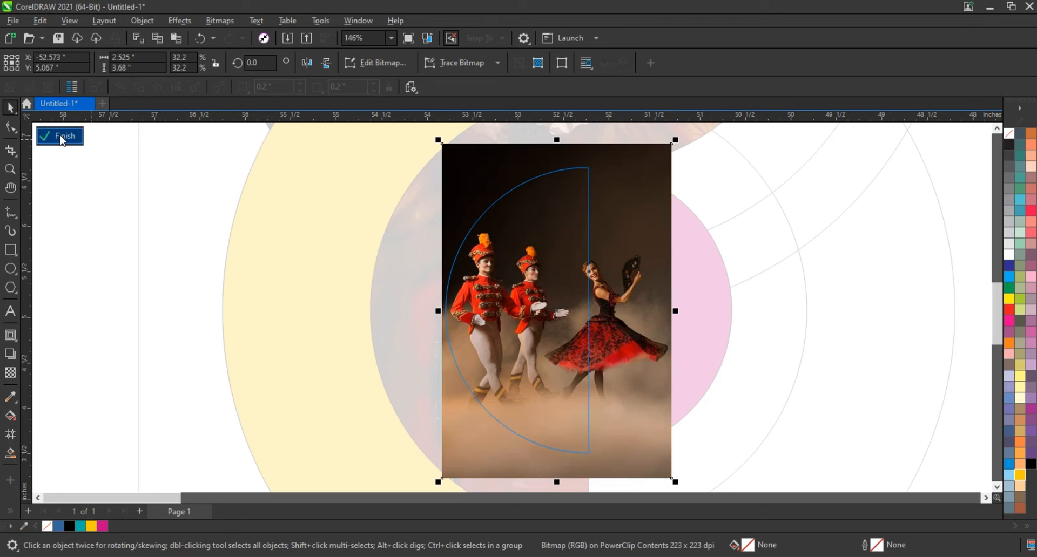
left_click(60, 135)
Enlarge the outermost circle of the lower group downward and to the left, keeping its upper and right edges in place.
scroll(146, 306, "down", 1)
scroll(148, 306, "down", 3)
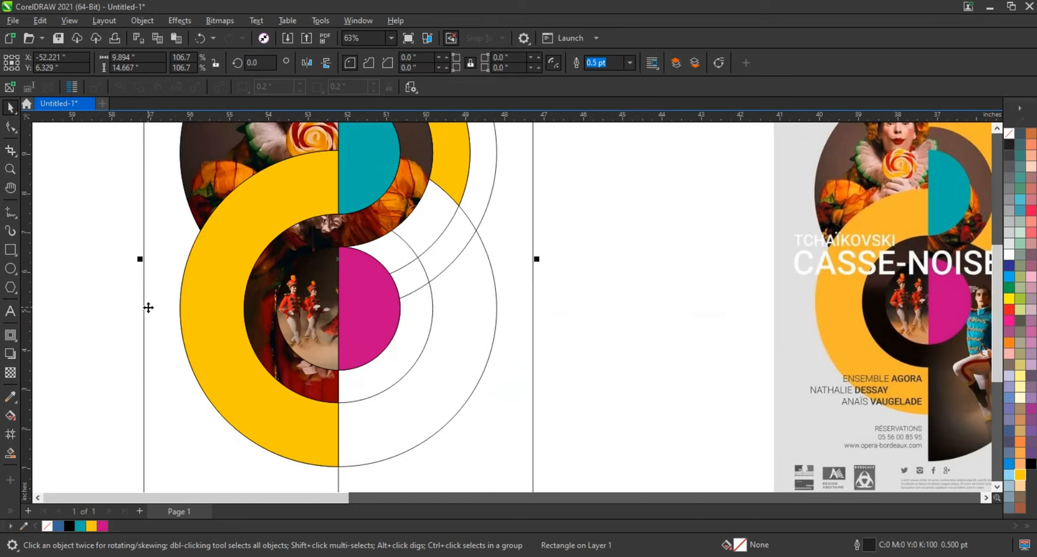
left_click(148, 306)
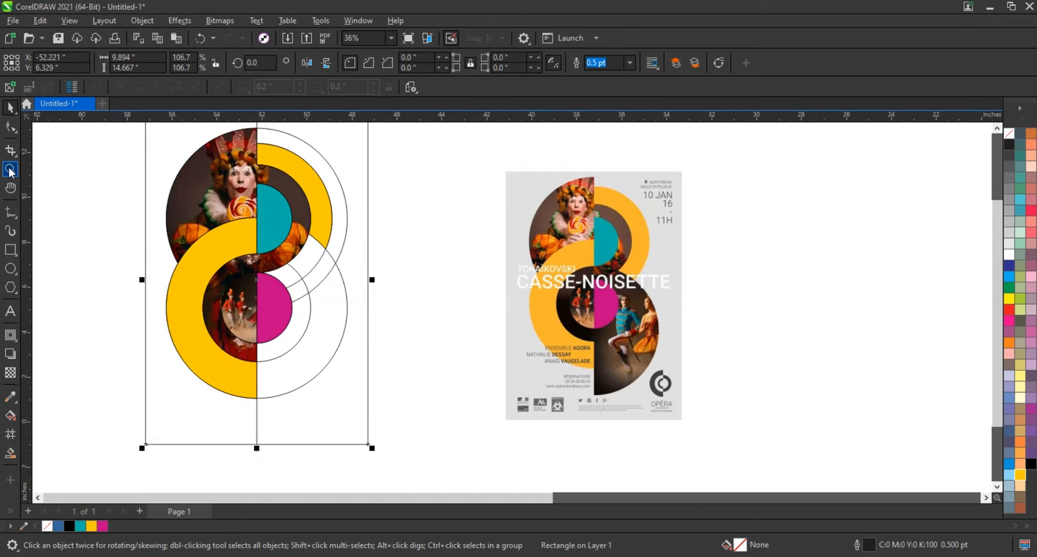
left_click(11, 169)
scroll(340, 315, "down", 1)
left_click_drag(177, 150, 648, 421)
left_click(10, 107)
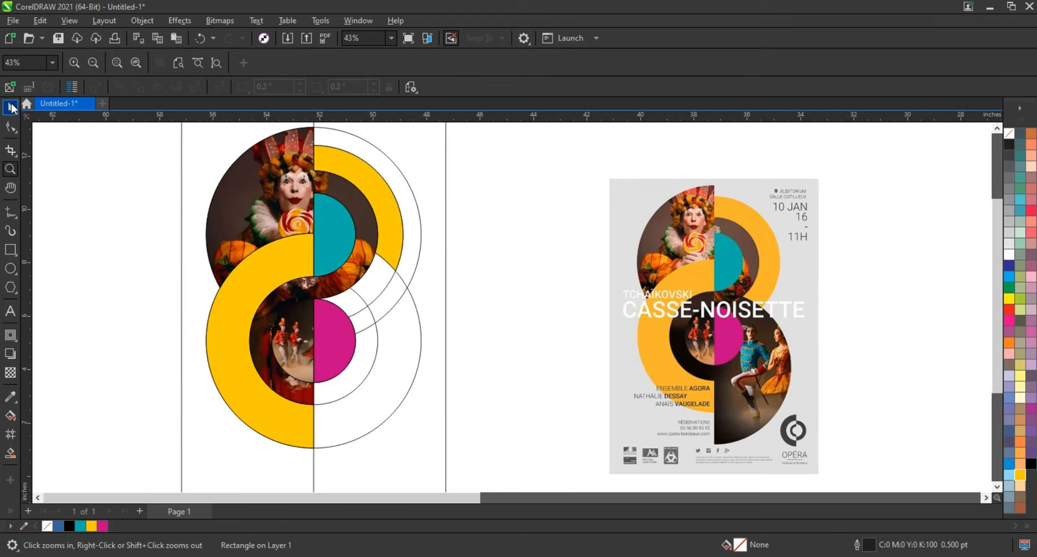
left_click(329, 388)
scroll(270, 409, "down", 2)
left_click_drag(255, 411, 220, 451)
left_click(118, 427)
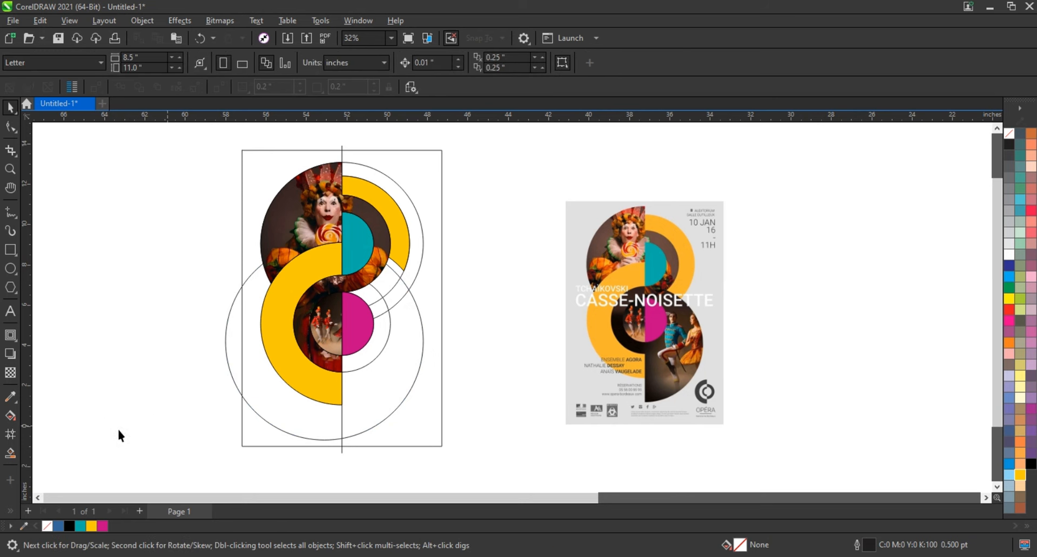
Smart-fill the regions between the magenta half circle and the enlarged outer circle on the right of the centre line.
left_click(11, 453)
left_click(365, 387)
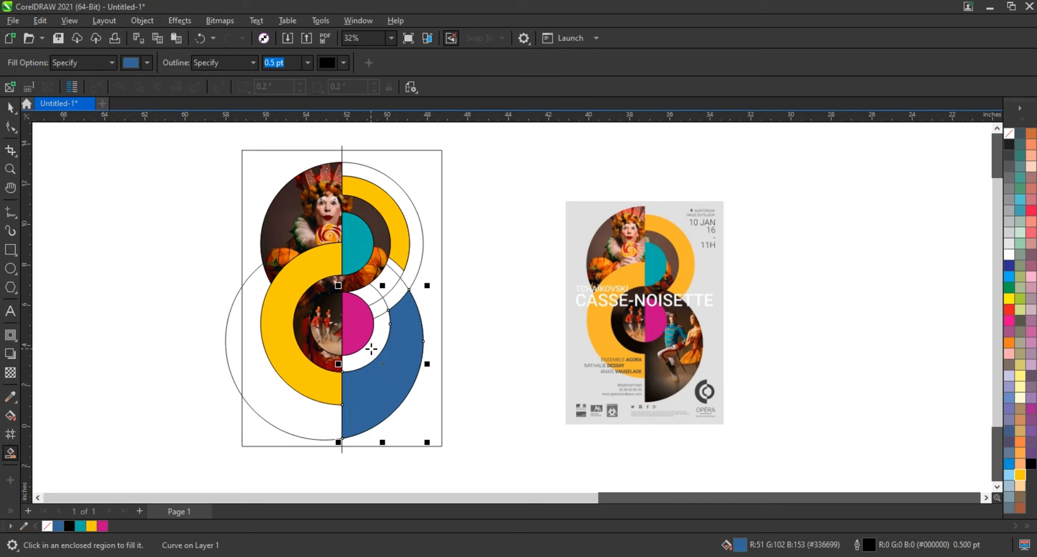
left_click(371, 349)
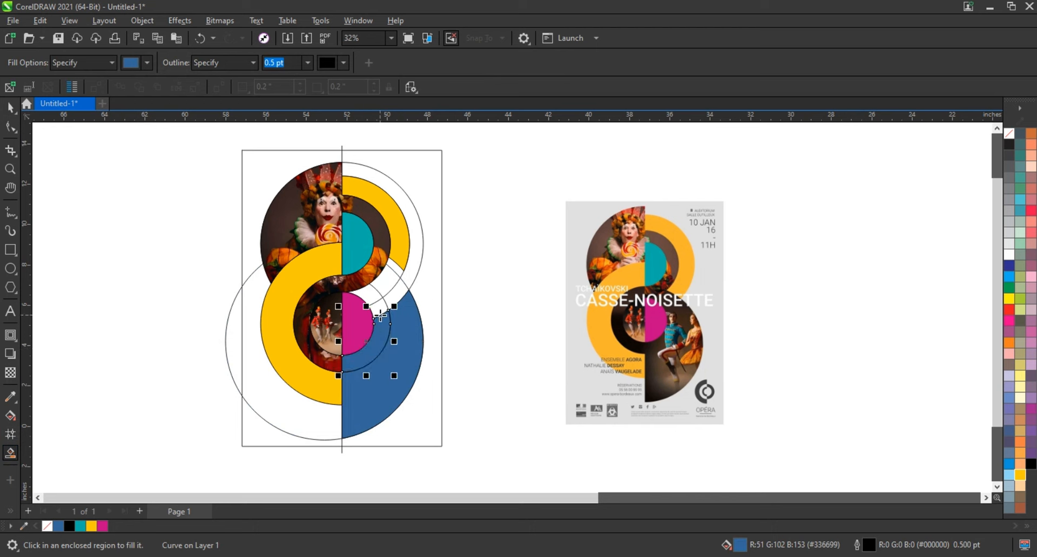
left_click(380, 313)
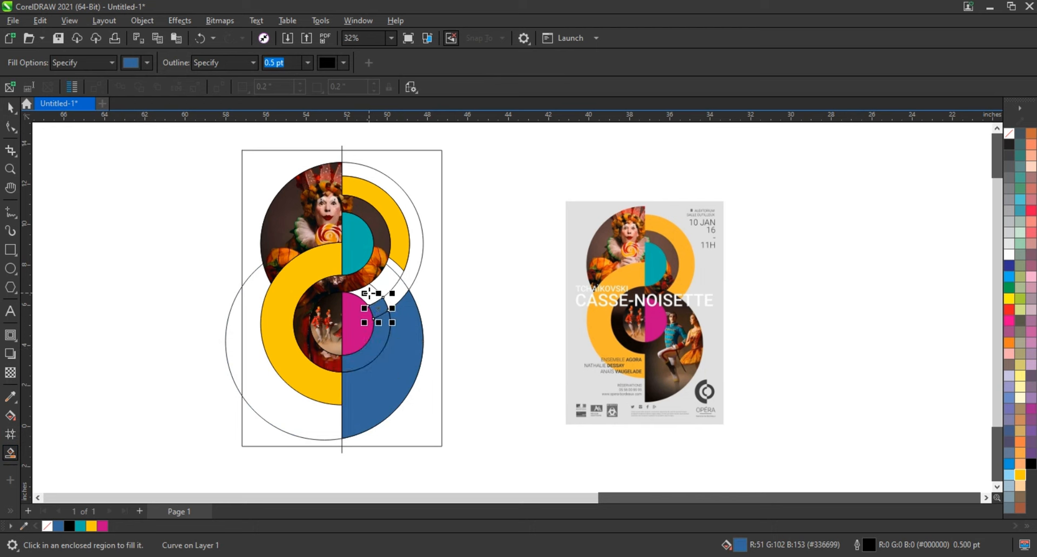
left_click(394, 295)
left_click(395, 295)
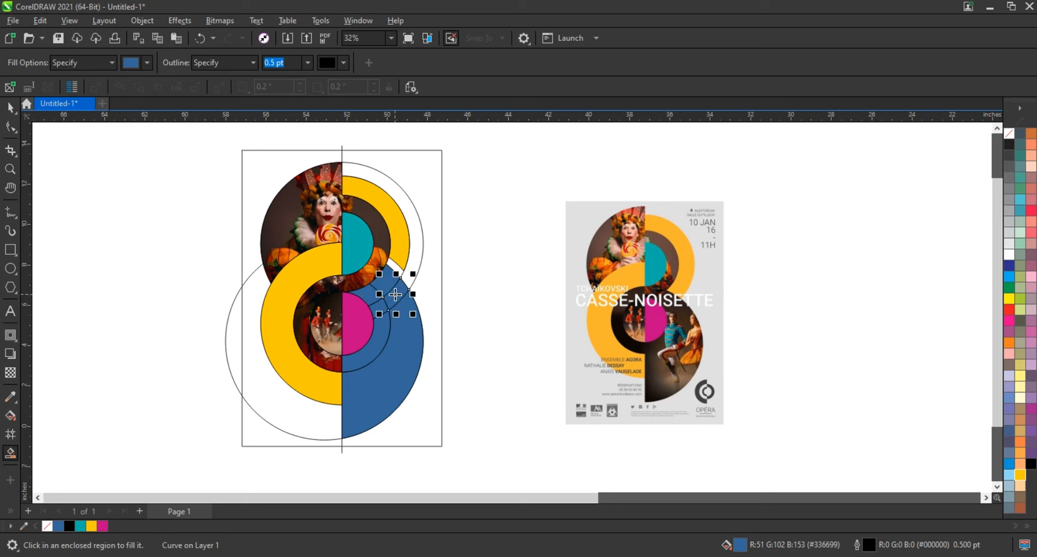
Weld all the blue filled pieces right of the centre line into one shape.
left_click(12, 110)
left_click(533, 267)
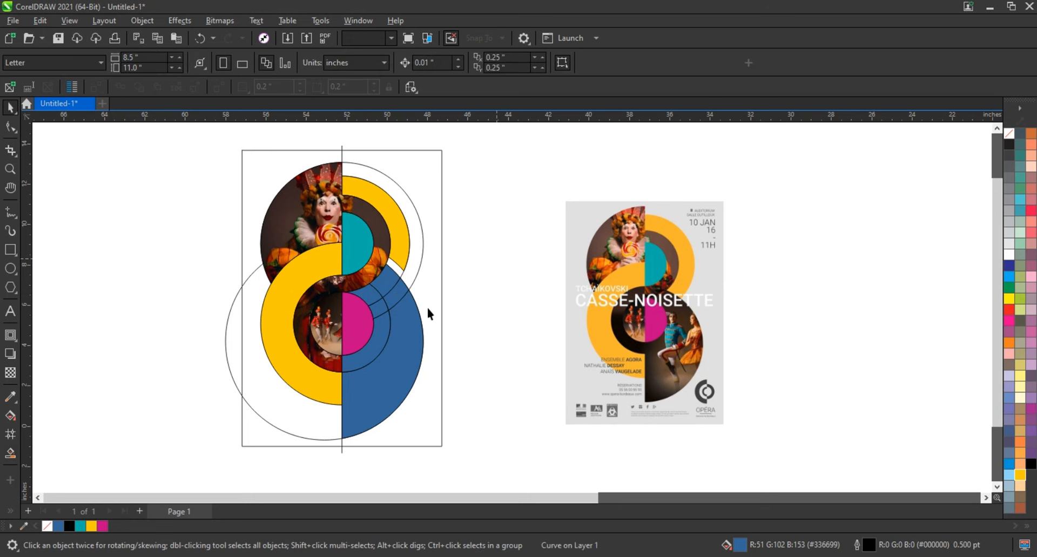
left_click_drag(497, 260, 357, 329)
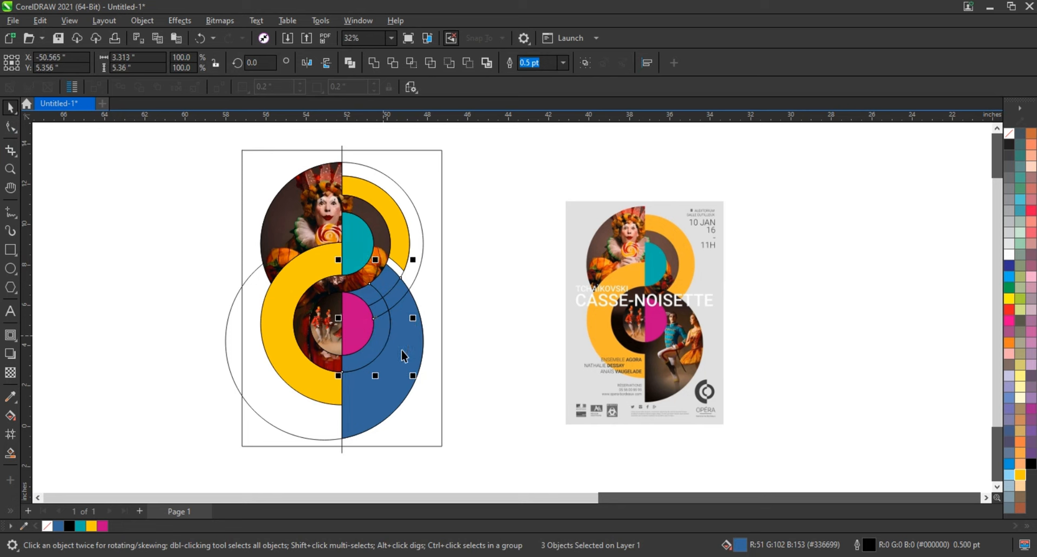
left_click(400, 350, "shift")
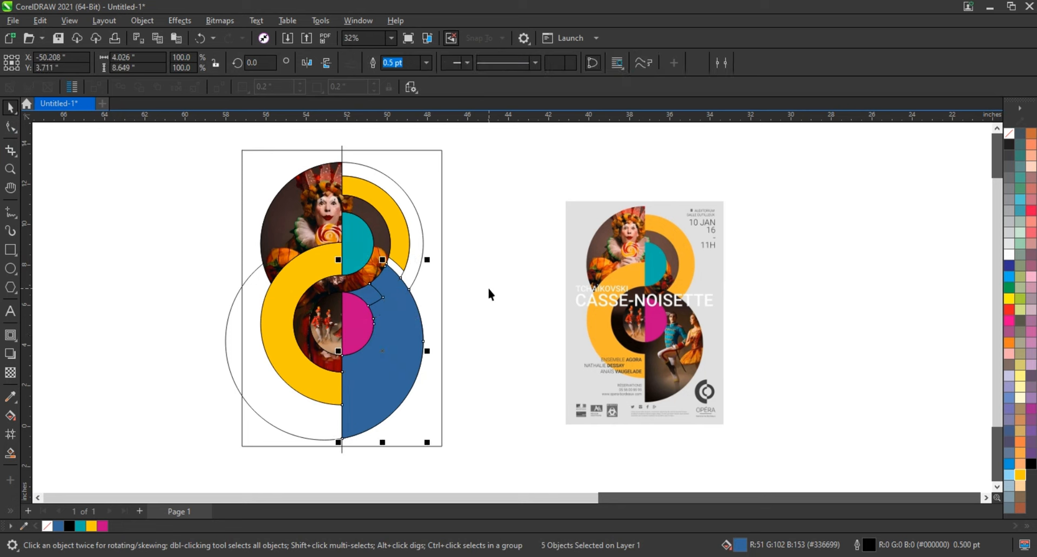
left_click(488, 287)
left_click(382, 297)
left_click(415, 326, "shift")
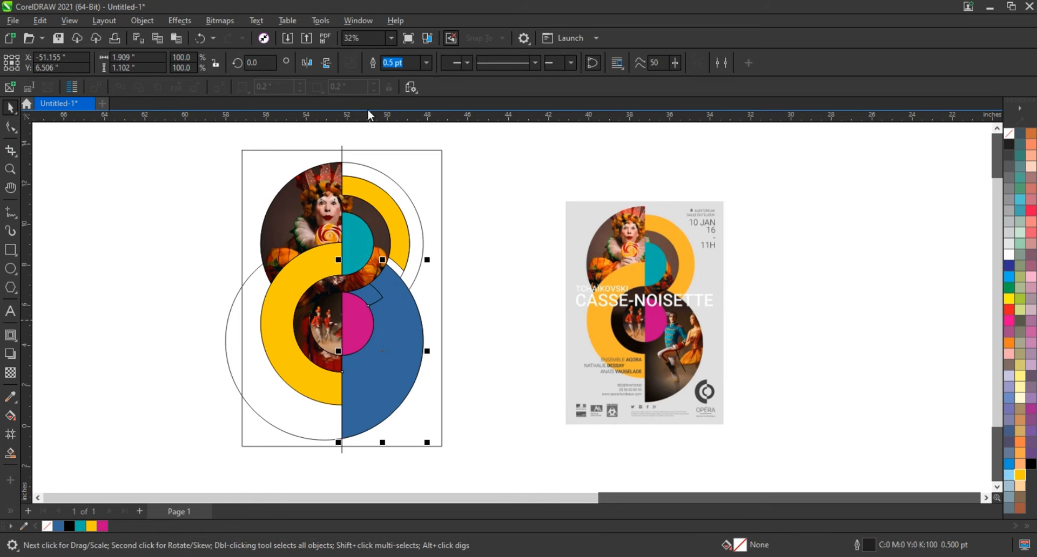
Smart-fill the small gap at the lower end of the upper yellow ring and weld it to the ring.
left_click(11, 453)
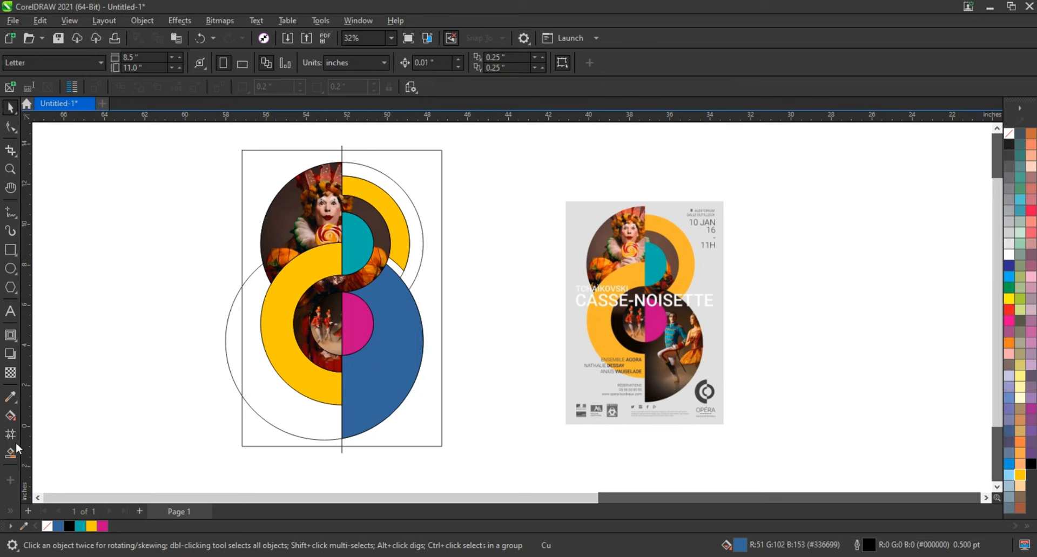
left_click(397, 269)
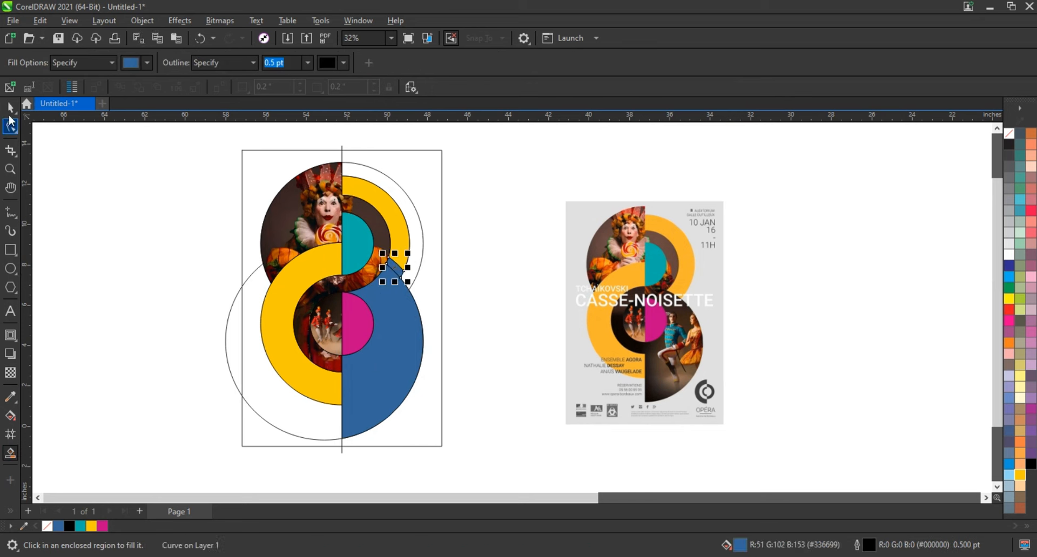
left_click(10, 106)
left_click(402, 213, "shift")
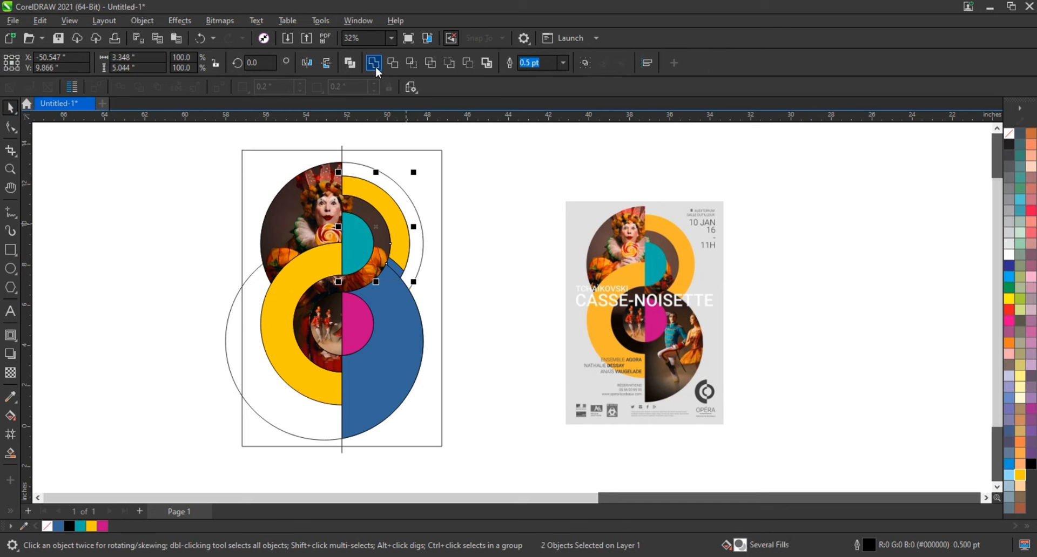
Delete the vertical centre line, the upper outermost circle and the enlarged lower guide circle.
left_click(344, 150)
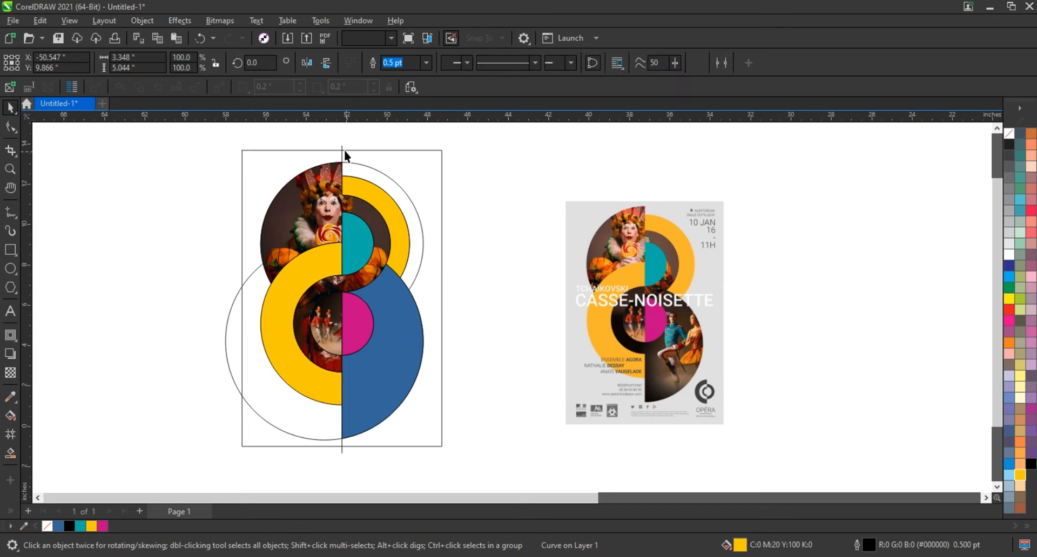
left_click(368, 170)
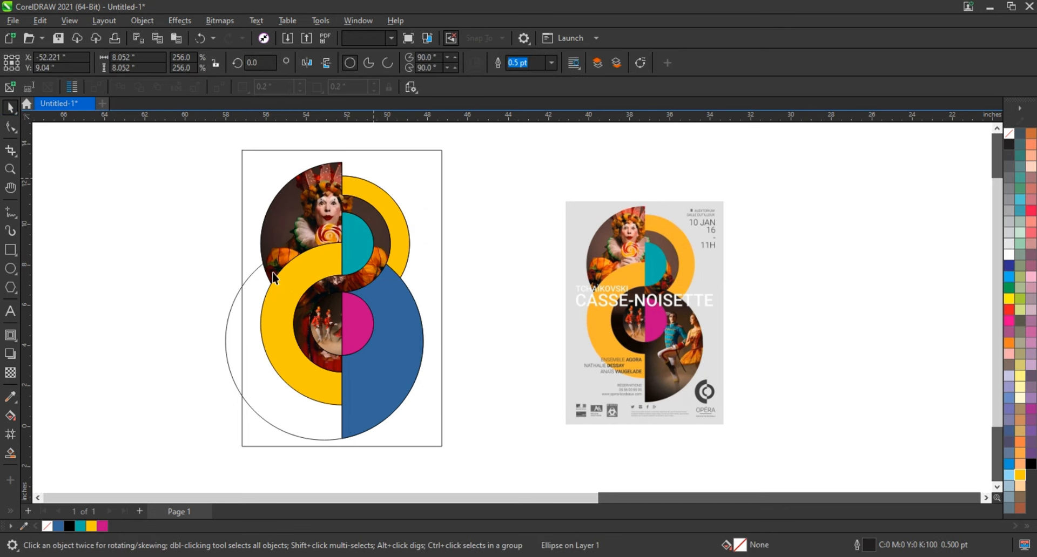
left_click(254, 296)
key("Delete")
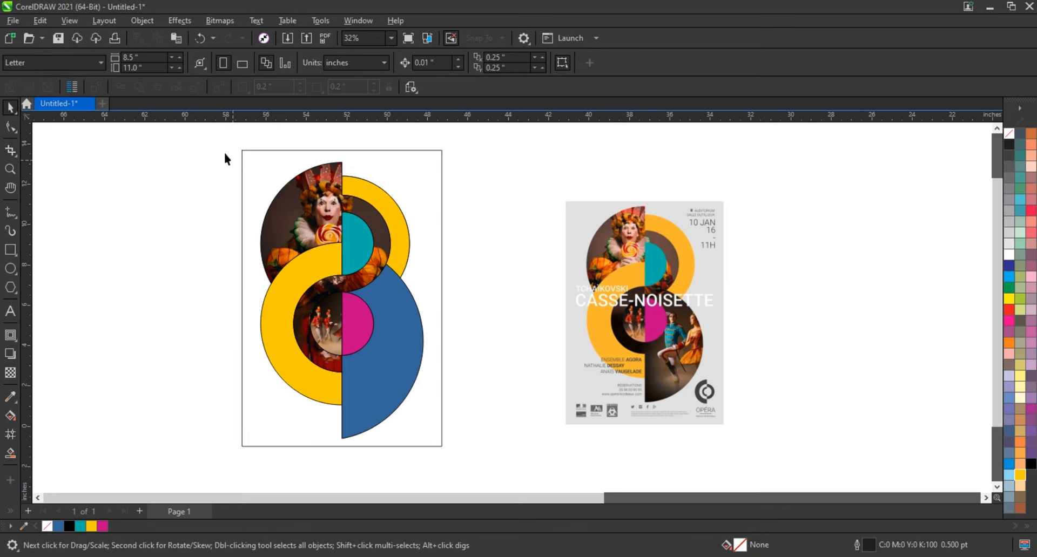
Remove the outlines from all the figure-eight shapes inside the page frame.
left_click_drag(209, 141, 423, 462)
right_click(1008, 135)
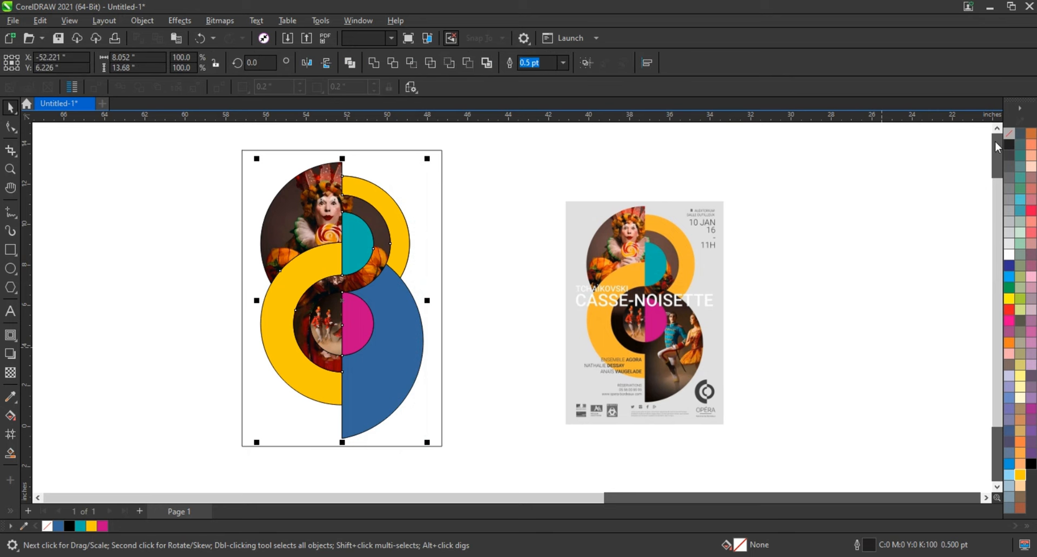
left_click(979, 142)
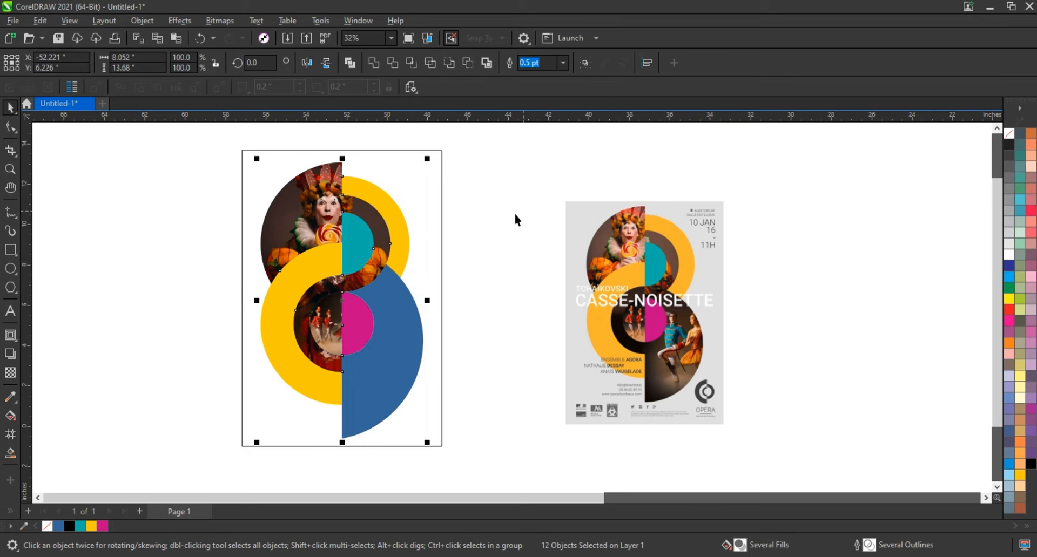
left_click(460, 281)
PowerClip the photo of the dancing couple inside the large blue shape of the lower group.
scroll(464, 286, "down", 2)
left_click(913, 327)
right_click(913, 327)
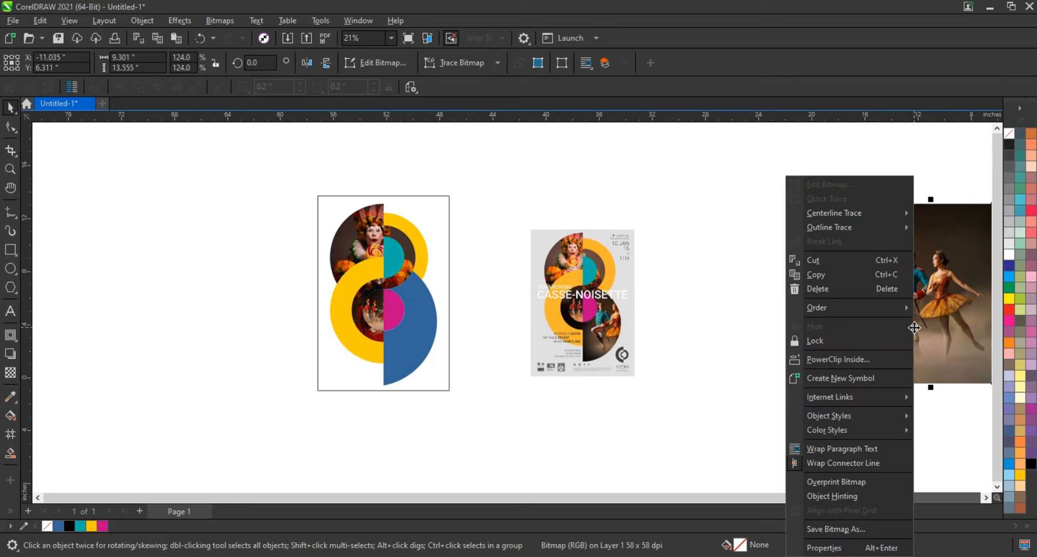
left_click(413, 329)
Open the dancing couple's PowerClip for editing and scale its photo to about 86.2%.
right_click(412, 329)
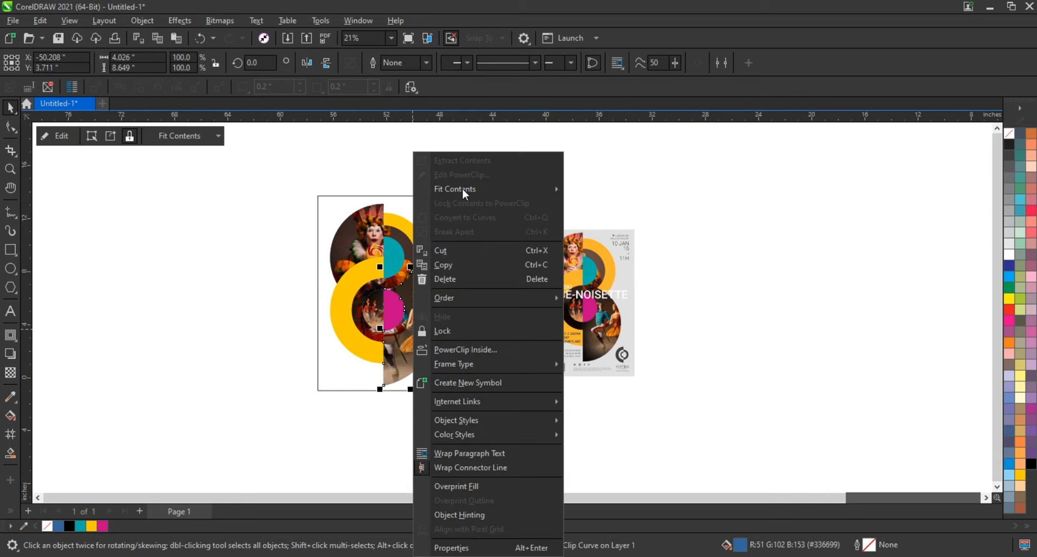
left_click(461, 176)
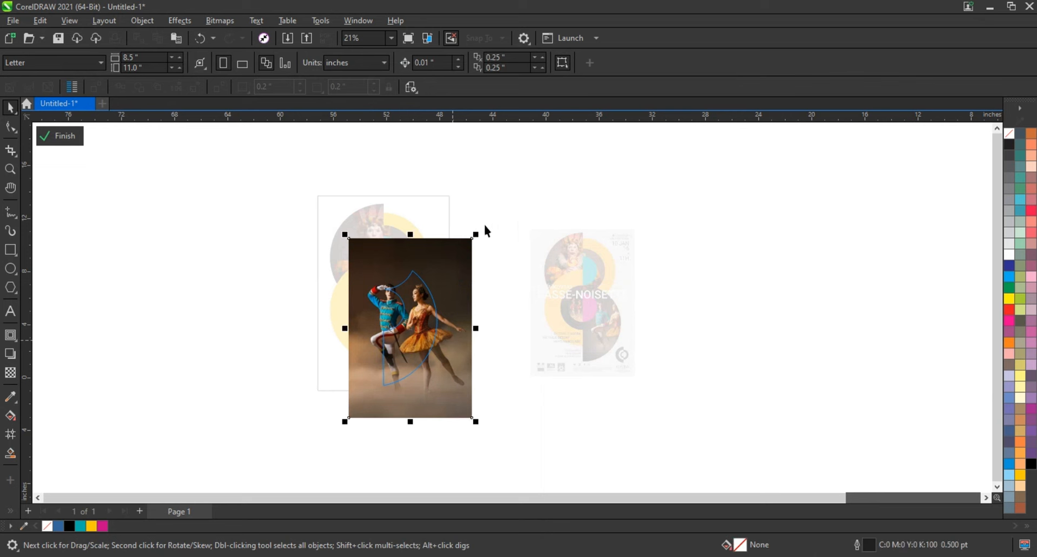
left_click_drag(475, 234, 482, 282)
Scale the couple's photo to about 80.5%, align it with the clip shape's straight edge and finish editing the PowerClip.
left_click(9, 169)
left_click_drag(297, 224, 636, 407)
left_click(8, 110)
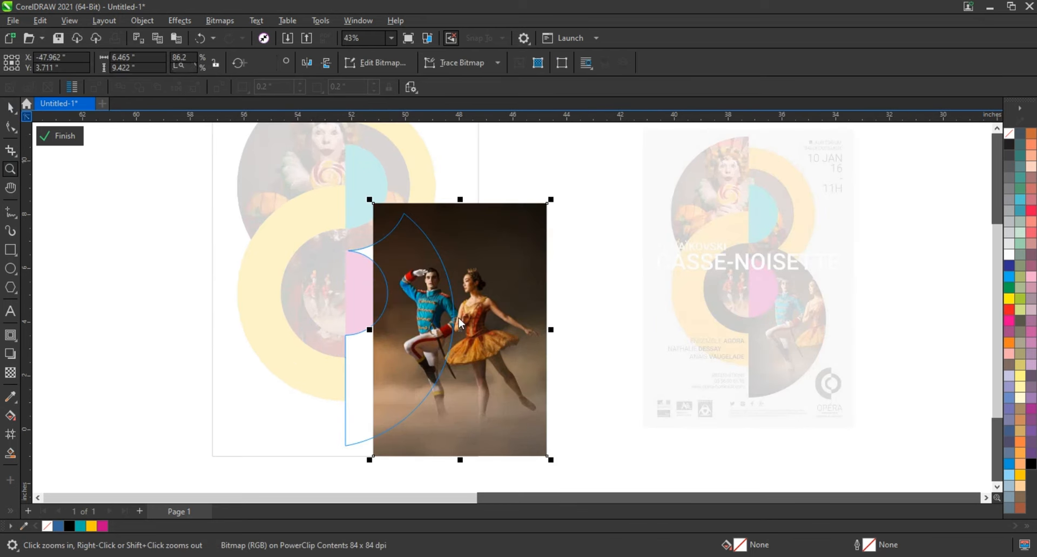
left_click_drag(480, 316, 464, 316)
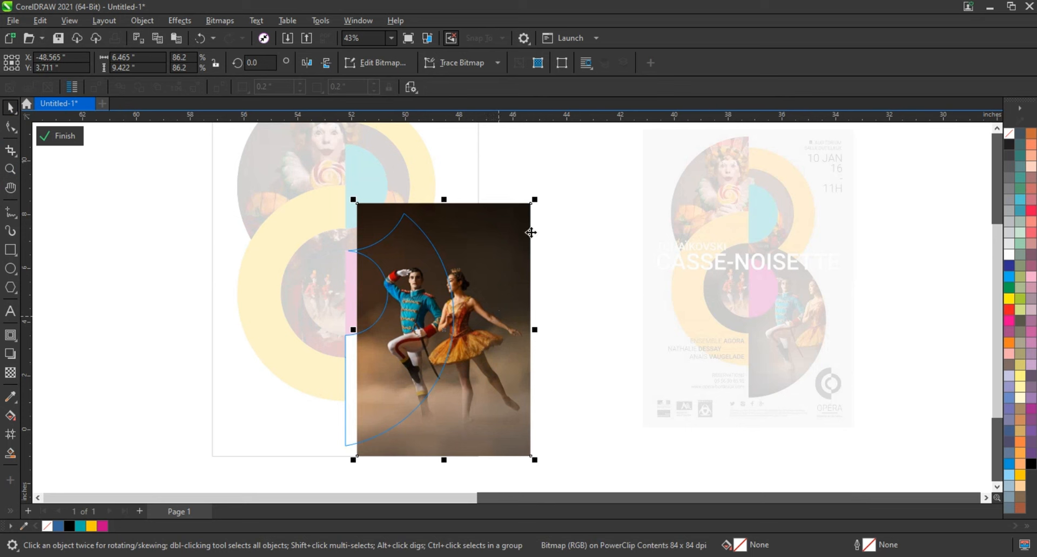
left_click_drag(534, 200, 531, 206)
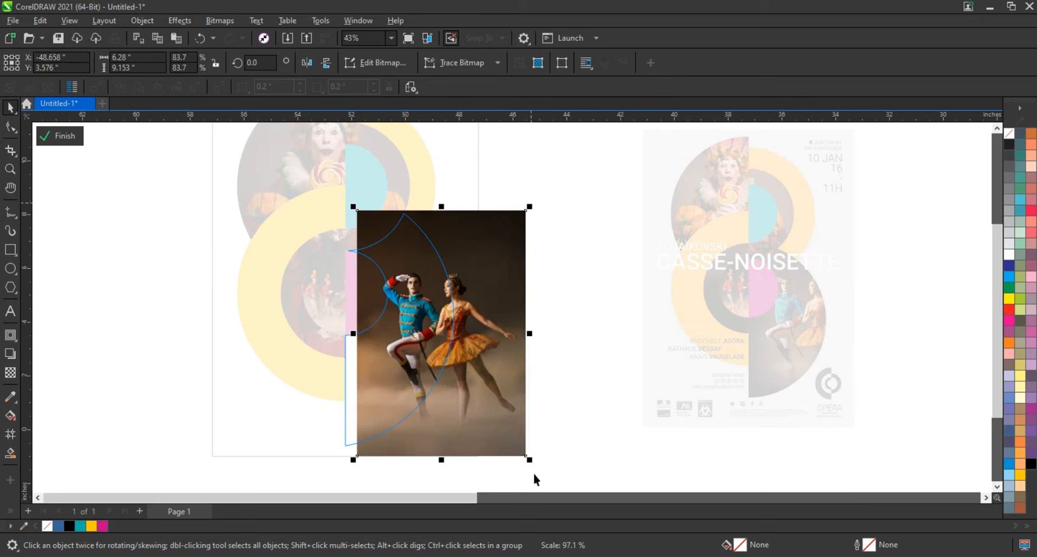
left_click_drag(528, 460, 488, 404)
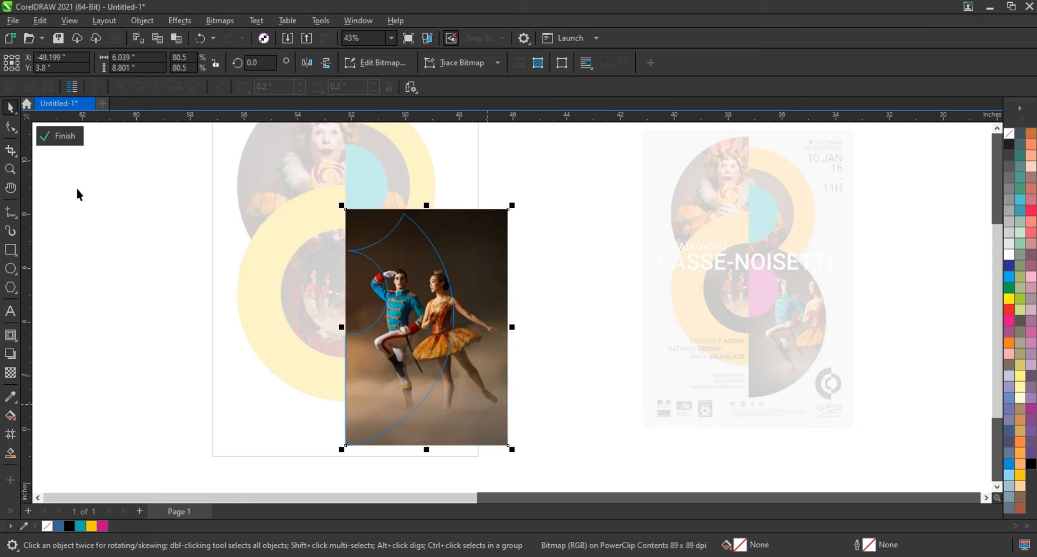
left_click(79, 136)
Scale all the figure-eight shapes together to about 84.4% inside the page frame.
scroll(513, 398, "down", 1)
left_click(513, 394)
scroll(513, 395, "down", 2)
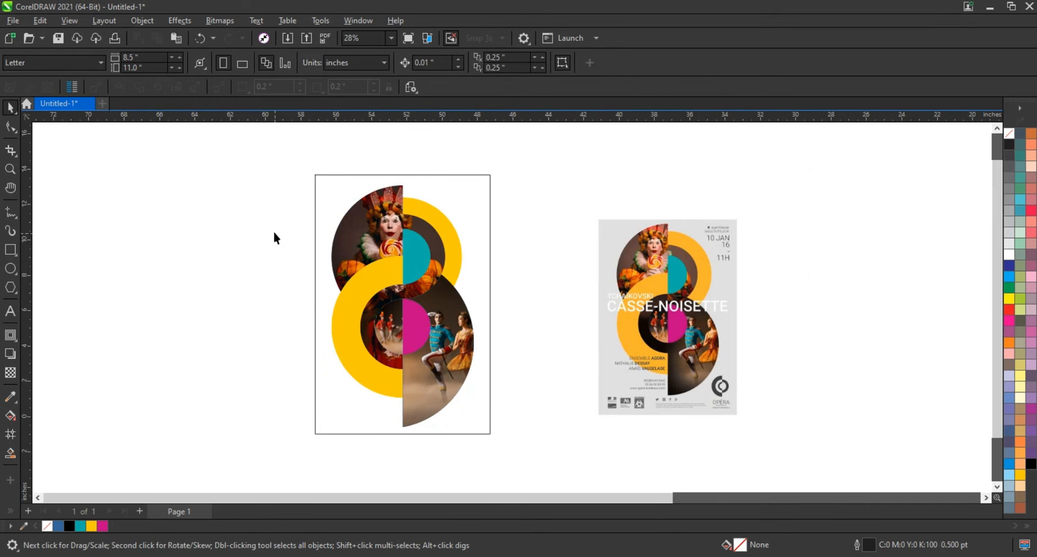
left_click_drag(262, 159, 468, 412)
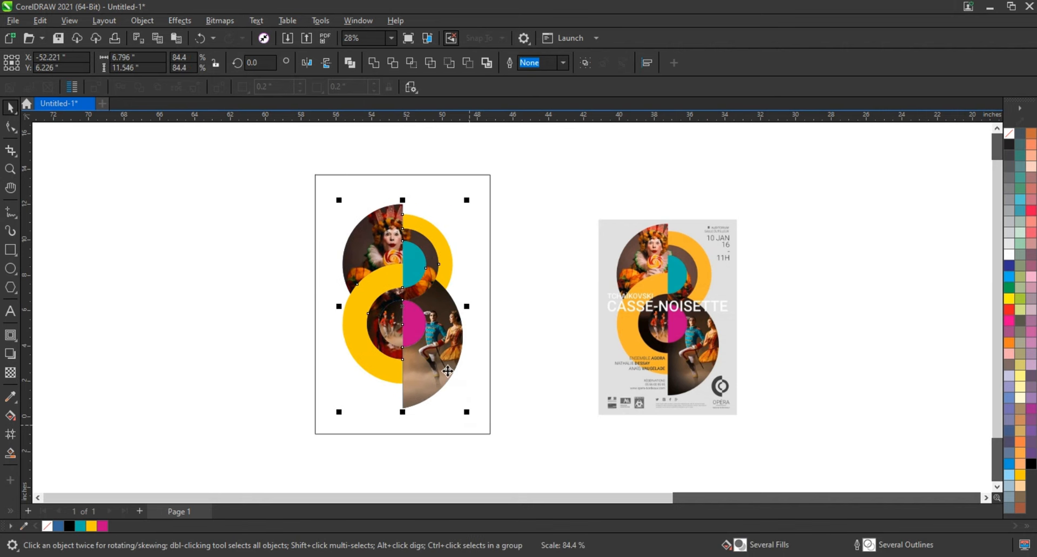
Fill the page frame rectangle with the light grey sampled from the reference poster's background and remove its outline.
left_click(458, 420)
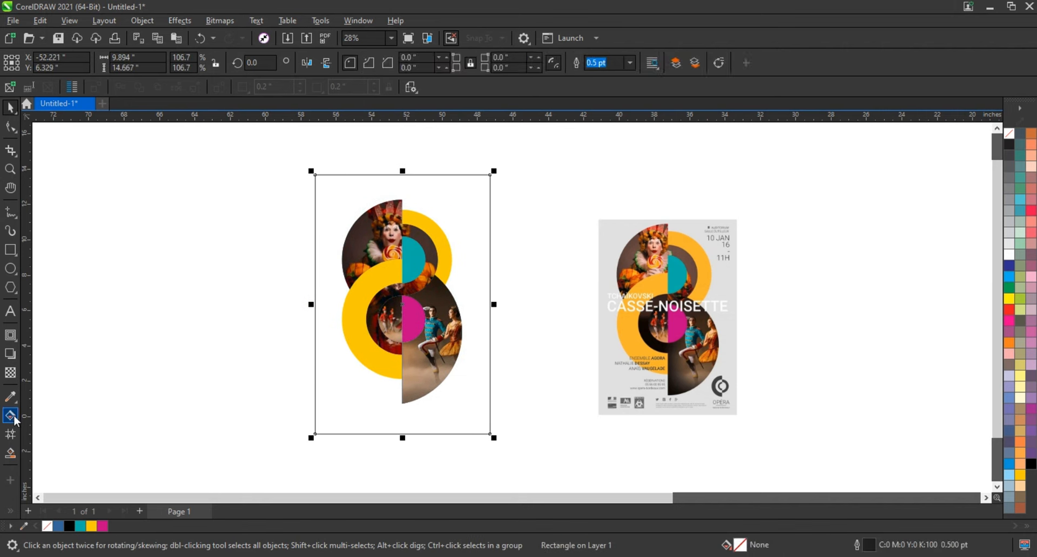
left_click(10, 396)
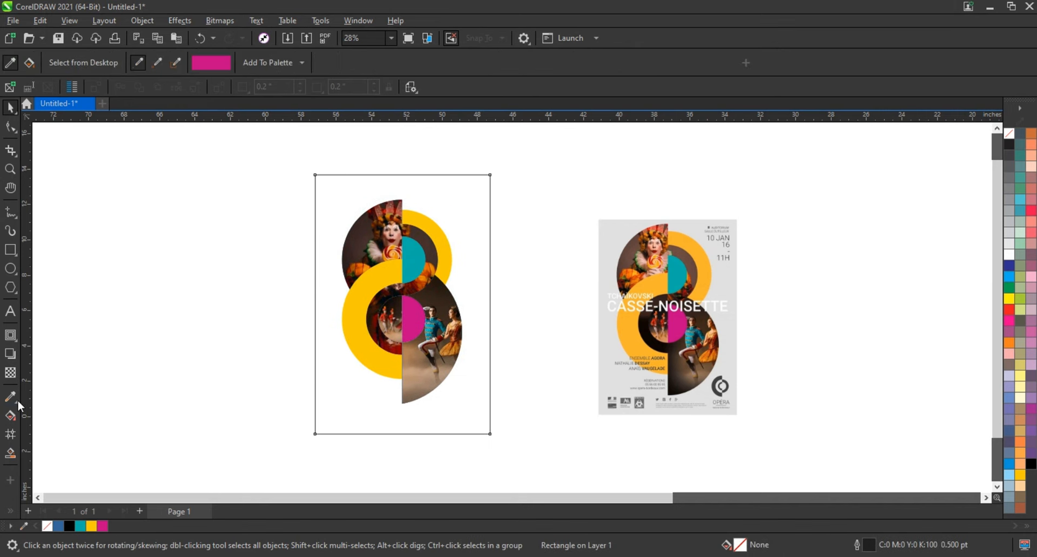
left_click(603, 374)
left_click(481, 413)
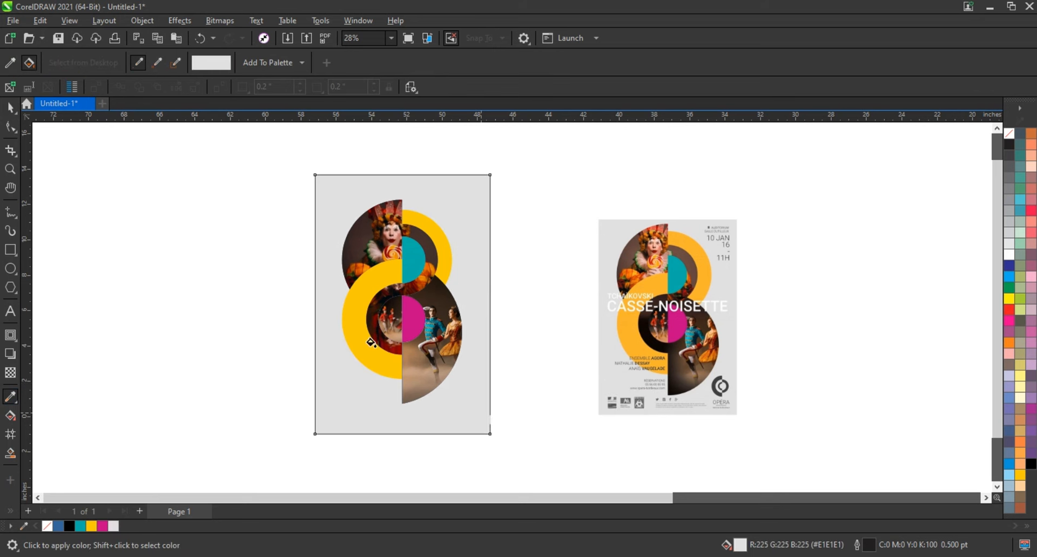
key("space")
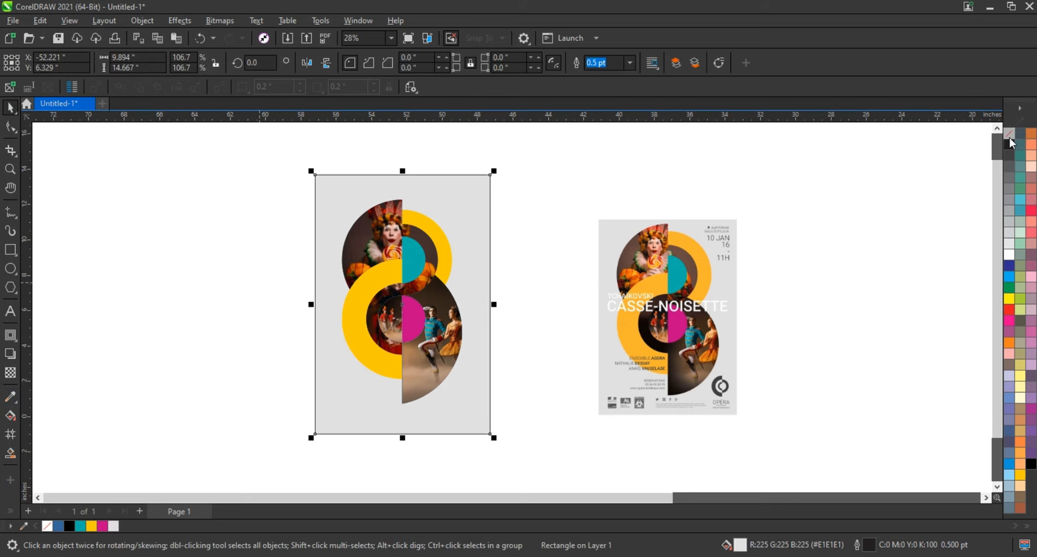
right_click(1010, 139)
left_click(504, 173)
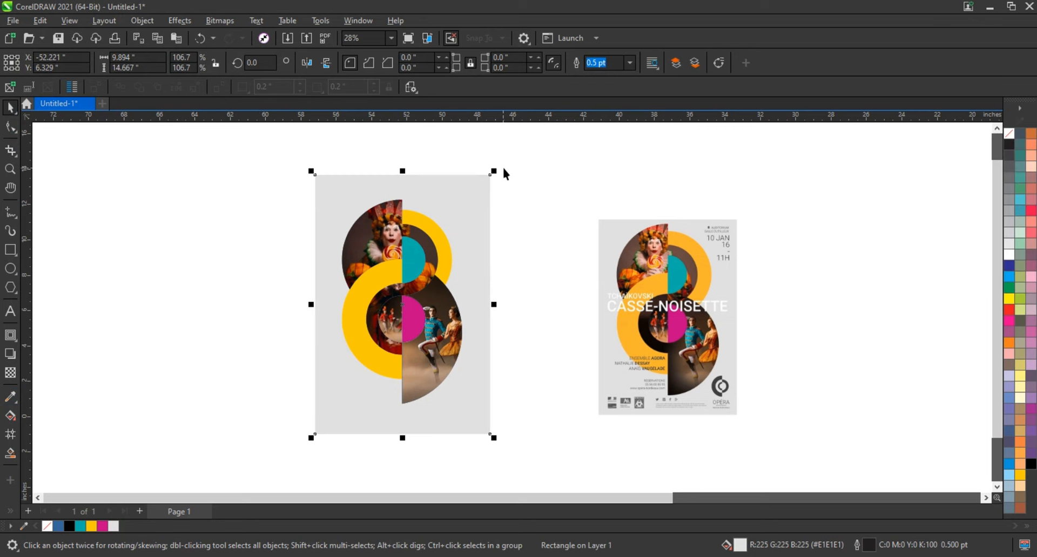
Set no outline on the small inner half-circle photo of the lower group and preview both posters in full screen.
left_click_drag(280, 163, 761, 450)
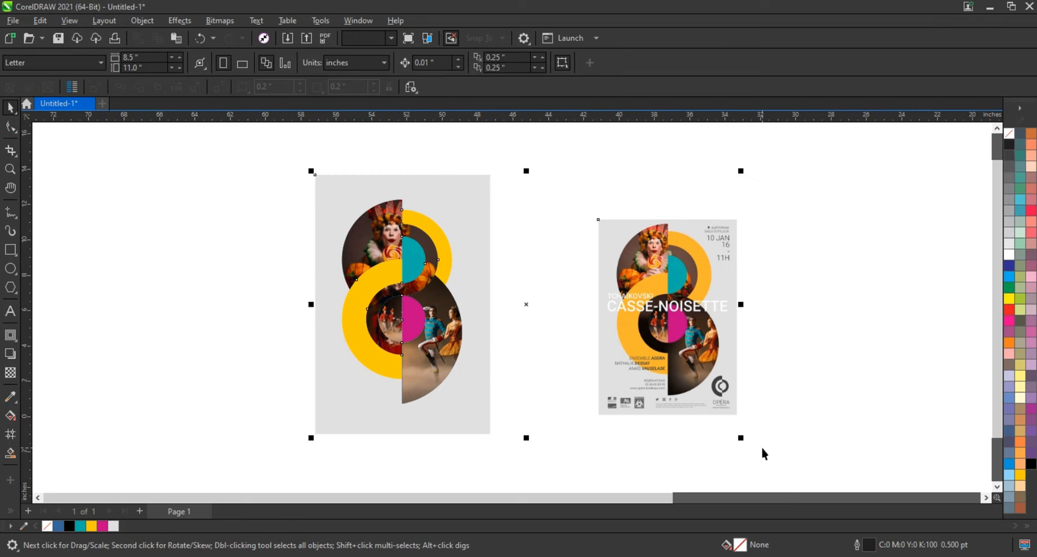
key("shift+F2")
left_click(549, 370)
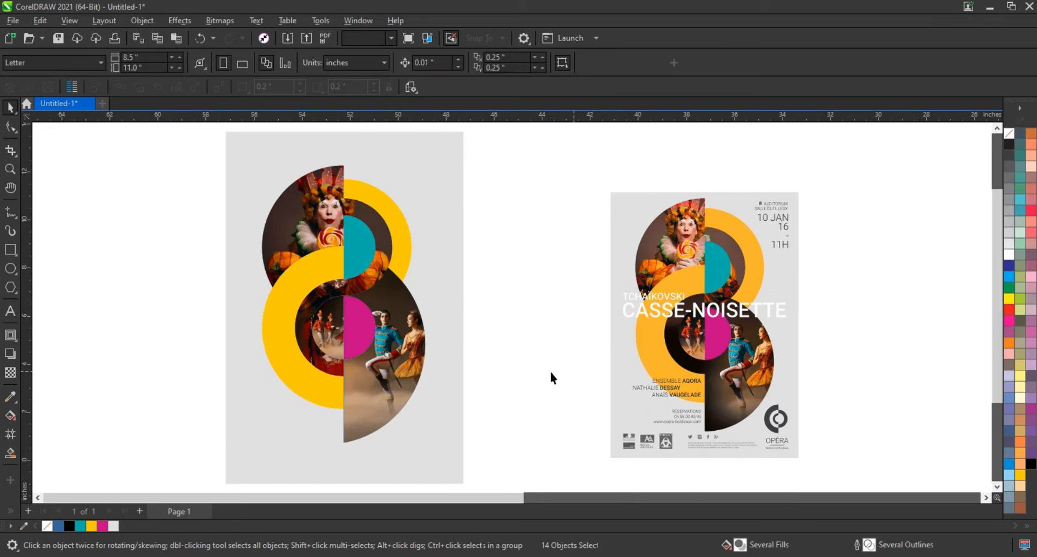
left_click(327, 327)
right_click(1010, 137)
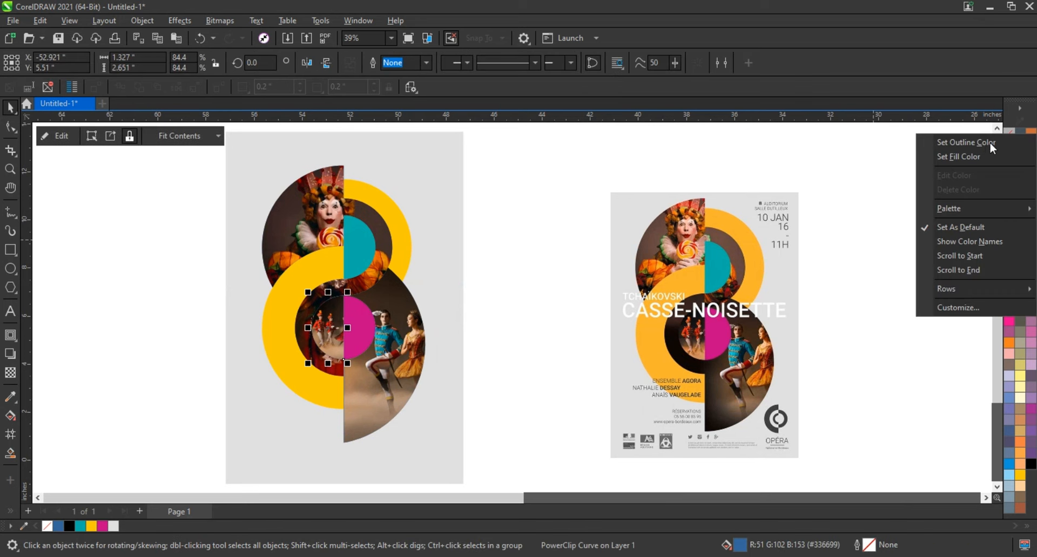
left_click(528, 350)
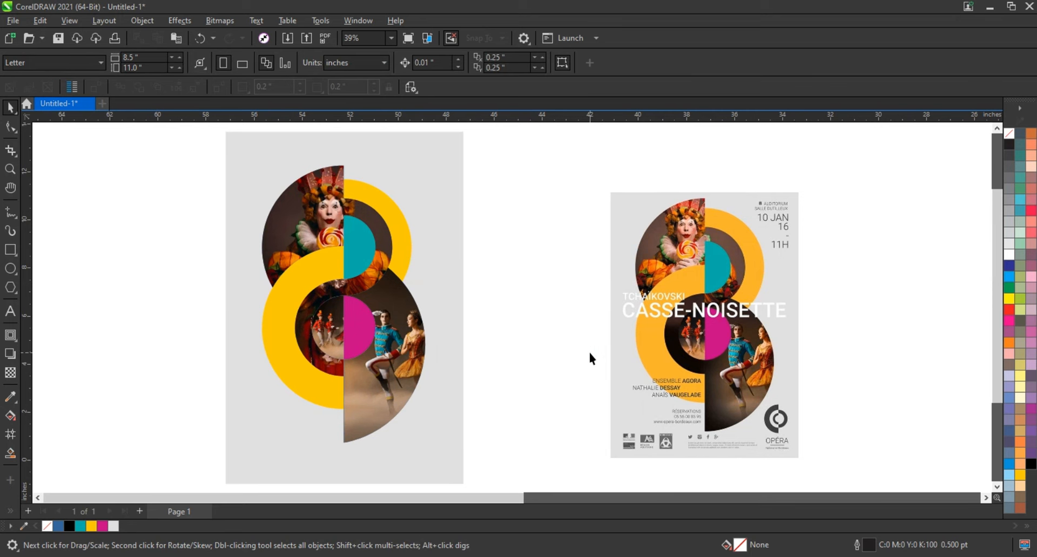
key("F9")
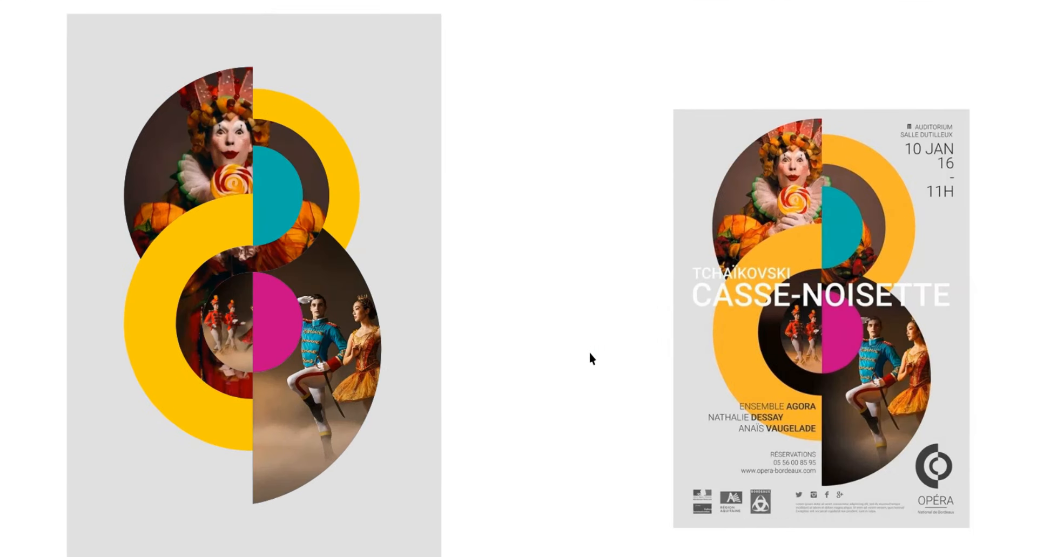